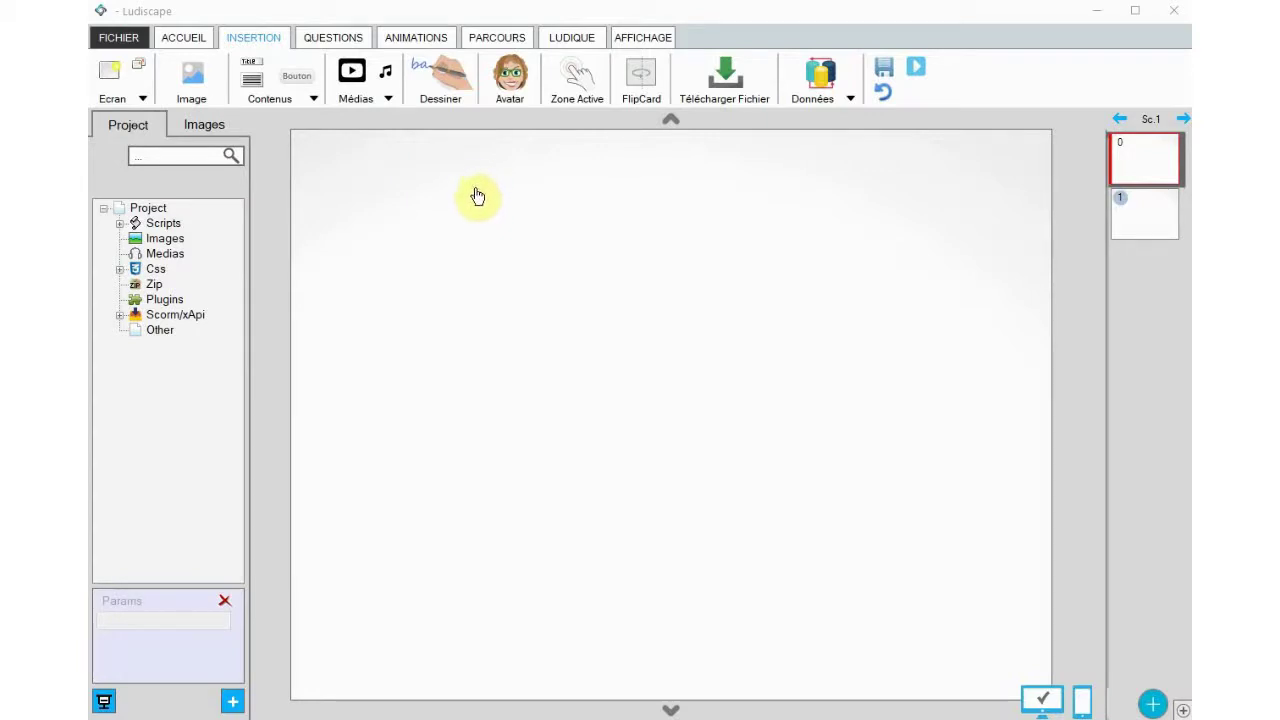
Insert a Suite button near the middle of the blank screen and set its action to Afficher image.
{"action": "left_click", "coordinate": [293, 88]}
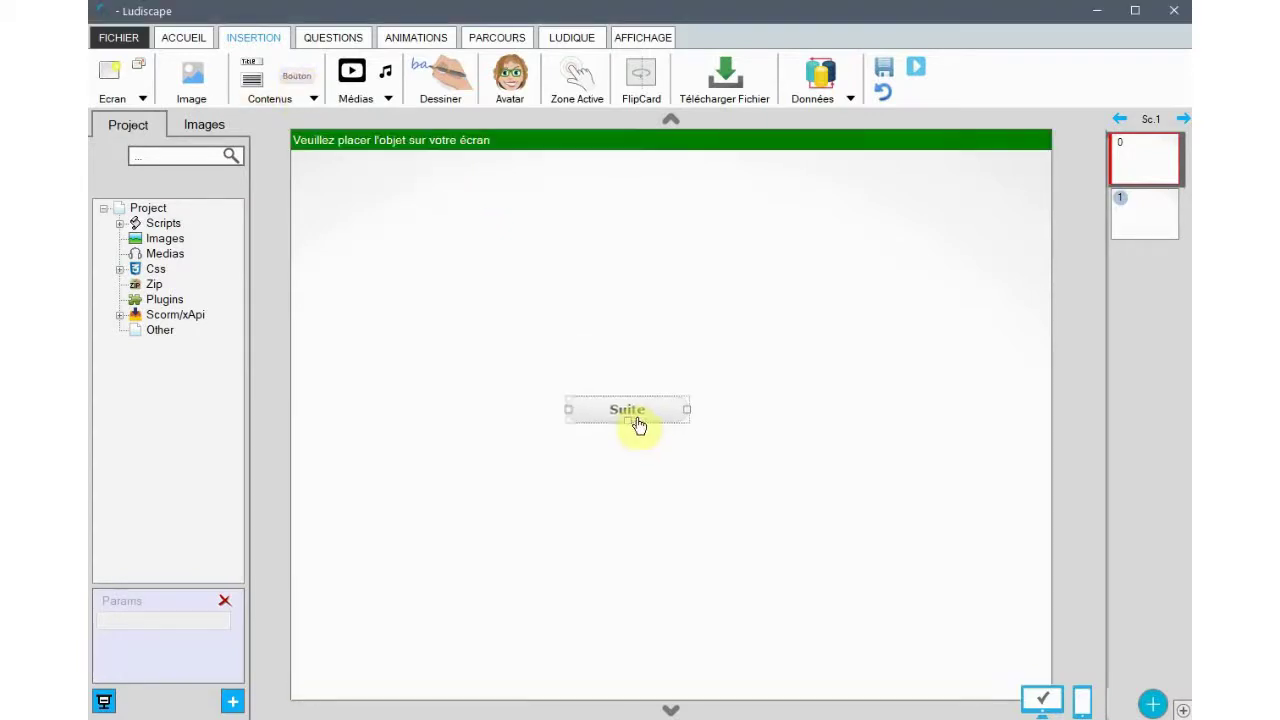
{"action": "left_click", "coordinate": [691, 412]}
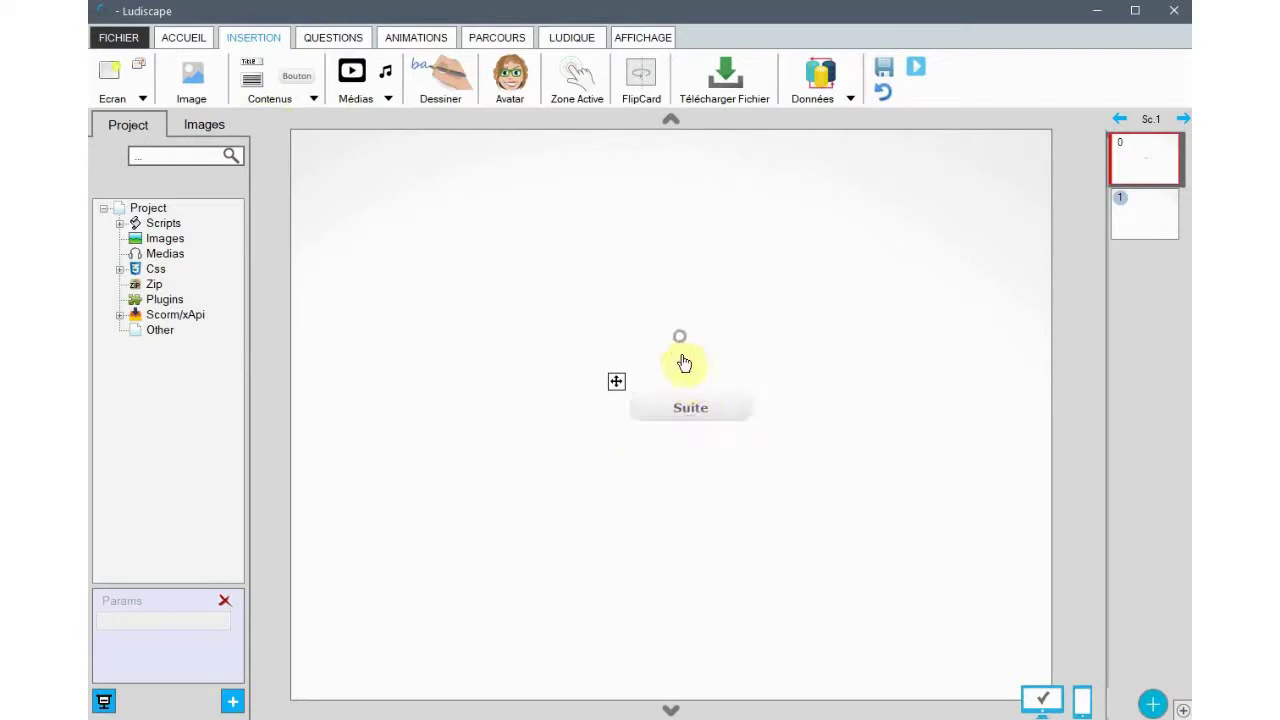
{"action": "left_click", "coordinate": [694, 406]}
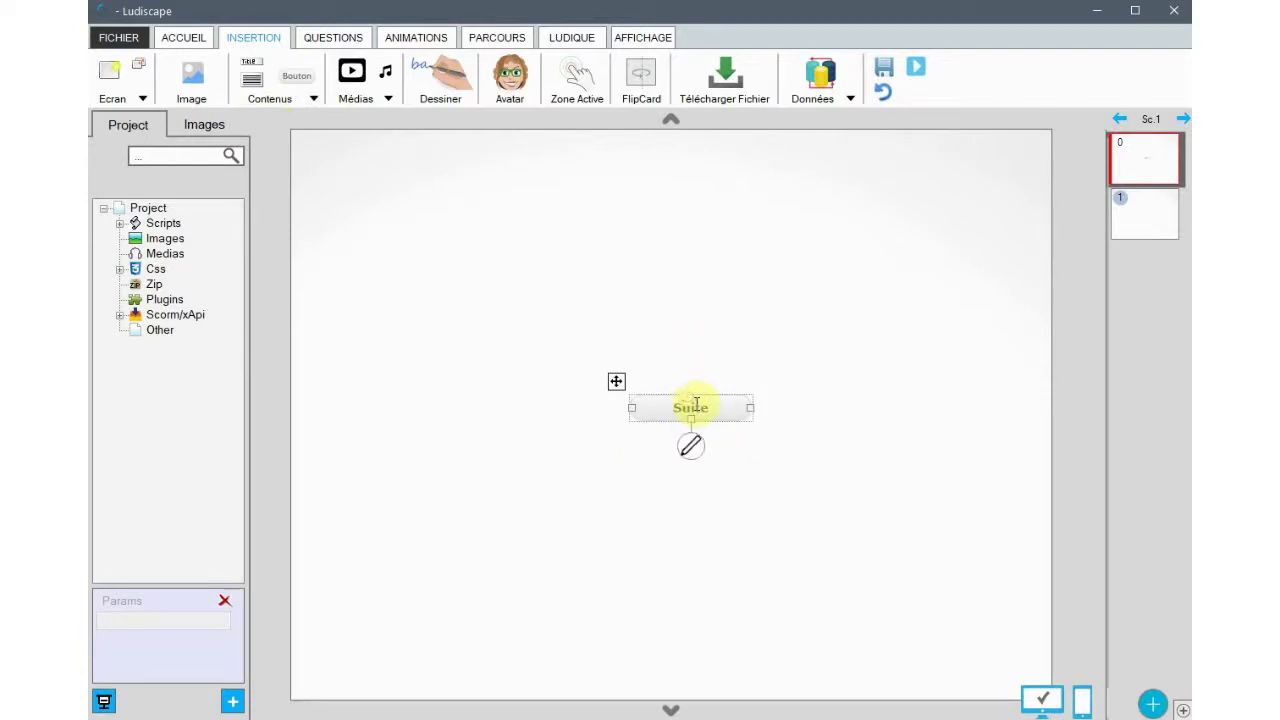
{"action": "double_click", "coordinate": [697, 405]}
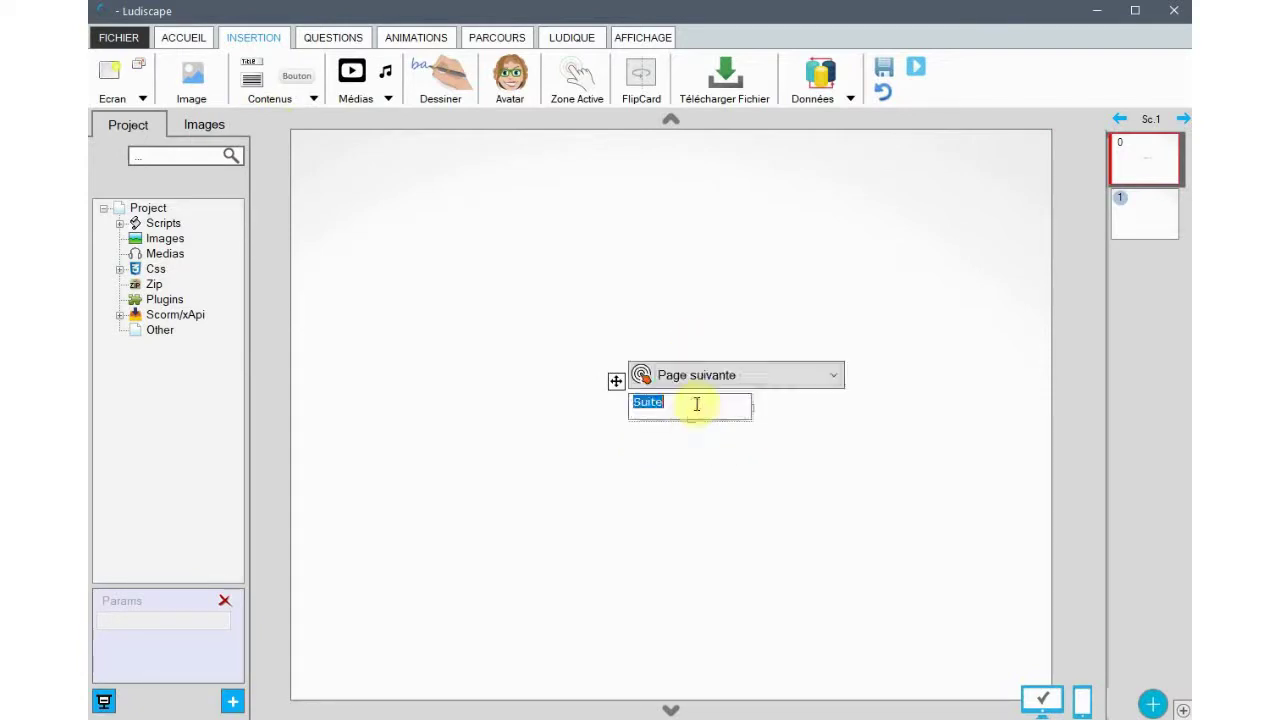
{"action": "left_click", "coordinate": [729, 376]}
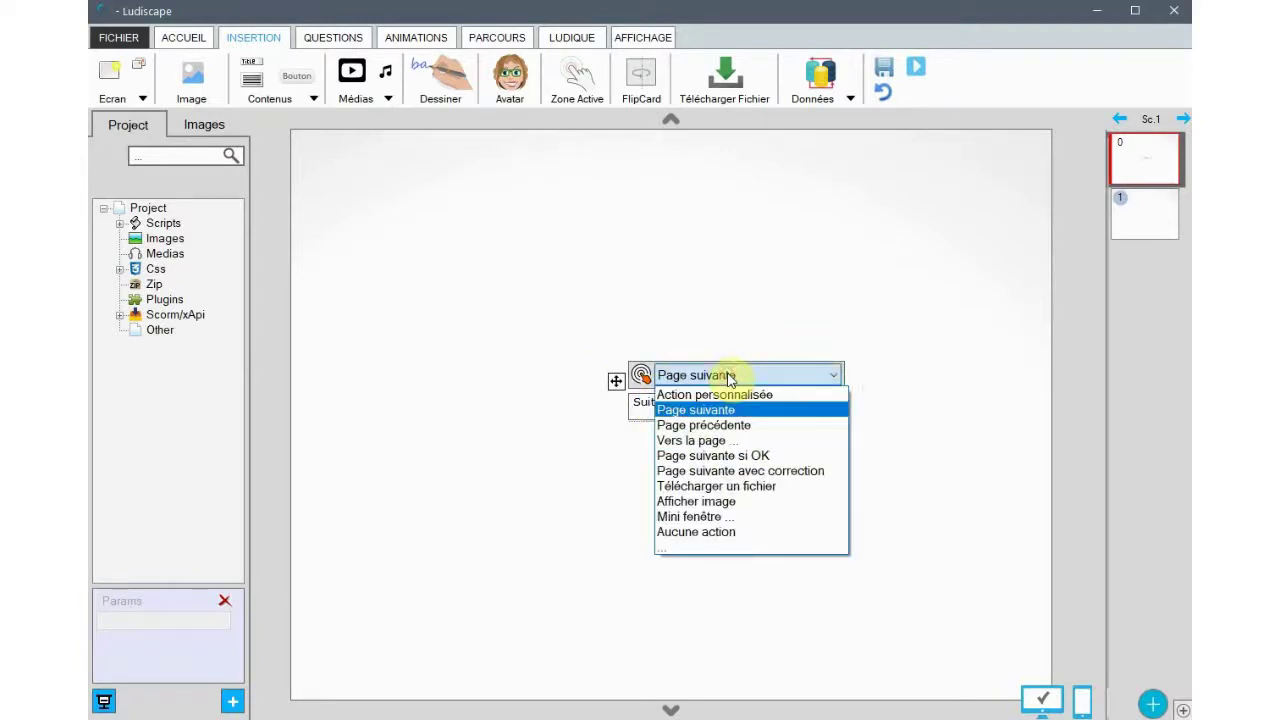
{"action": "left_click", "coordinate": [719, 502]}
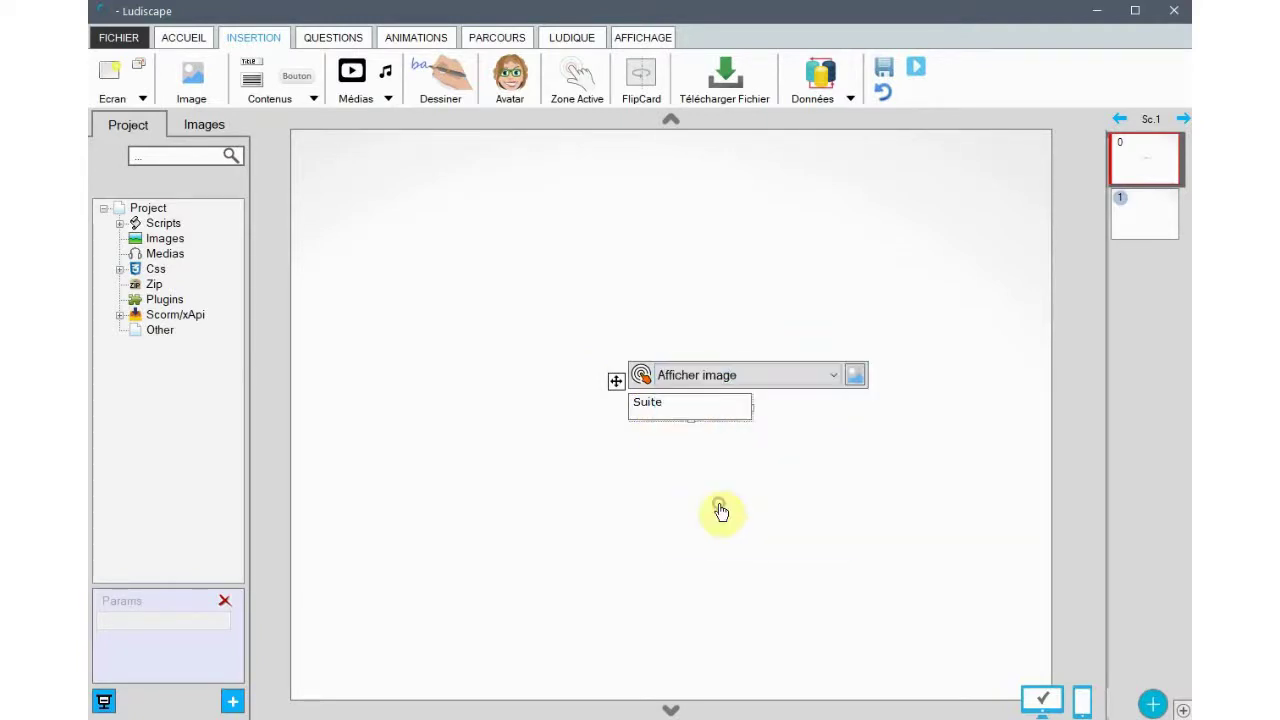
Assign the easel-and-palette picture from the Base images to the Suite button, keeping the Maximum de l'écran display.
{"action": "left_click", "coordinate": [855, 378]}
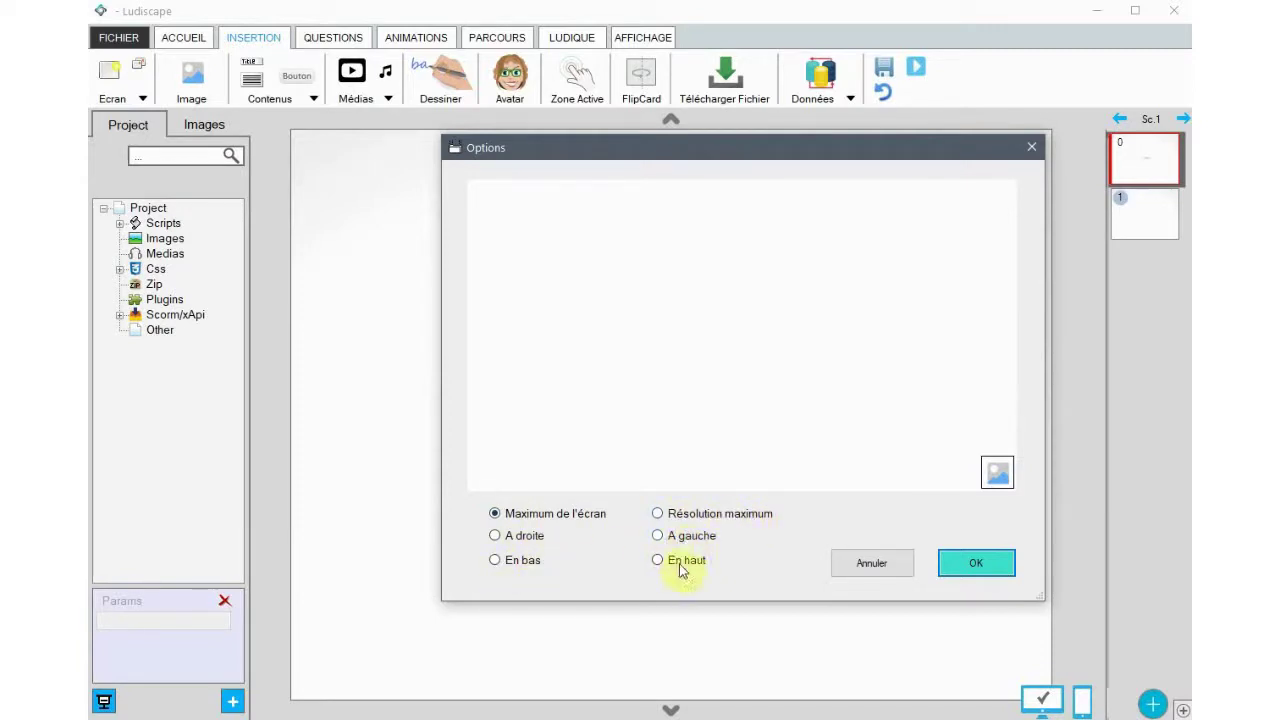
{"action": "left_click", "coordinate": [997, 477]}
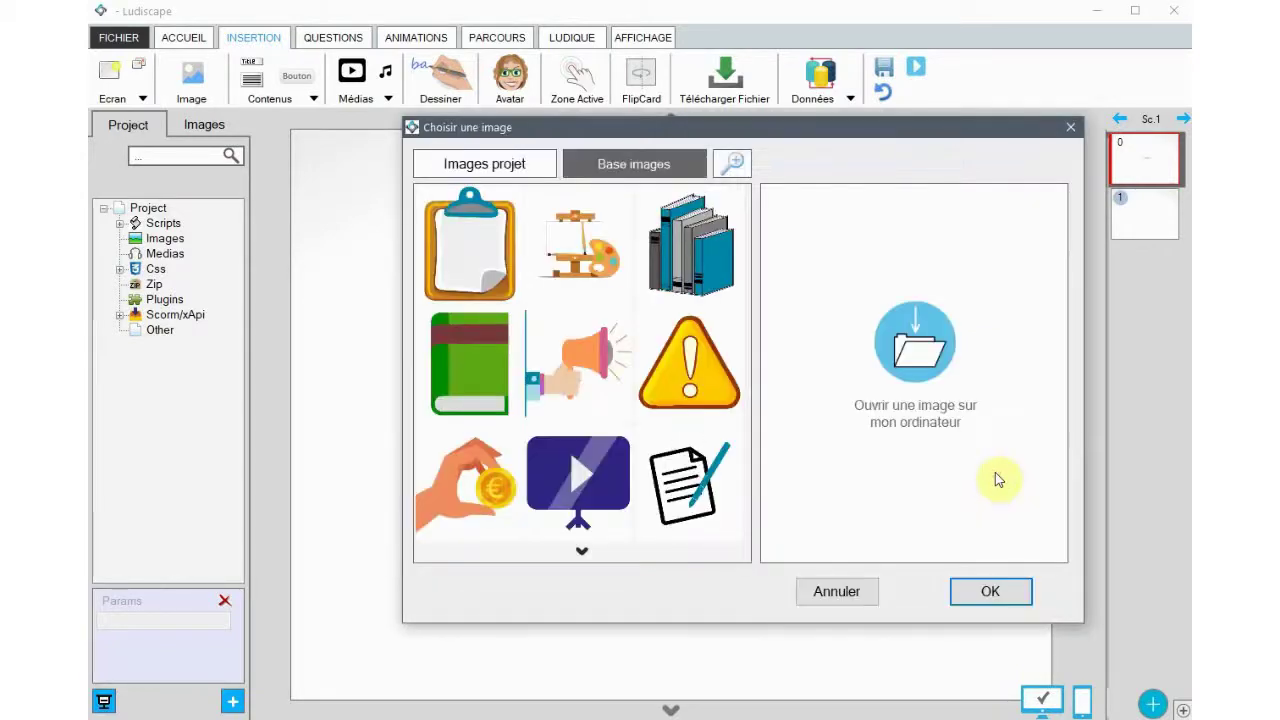
{"action": "left_click", "coordinate": [552, 273]}
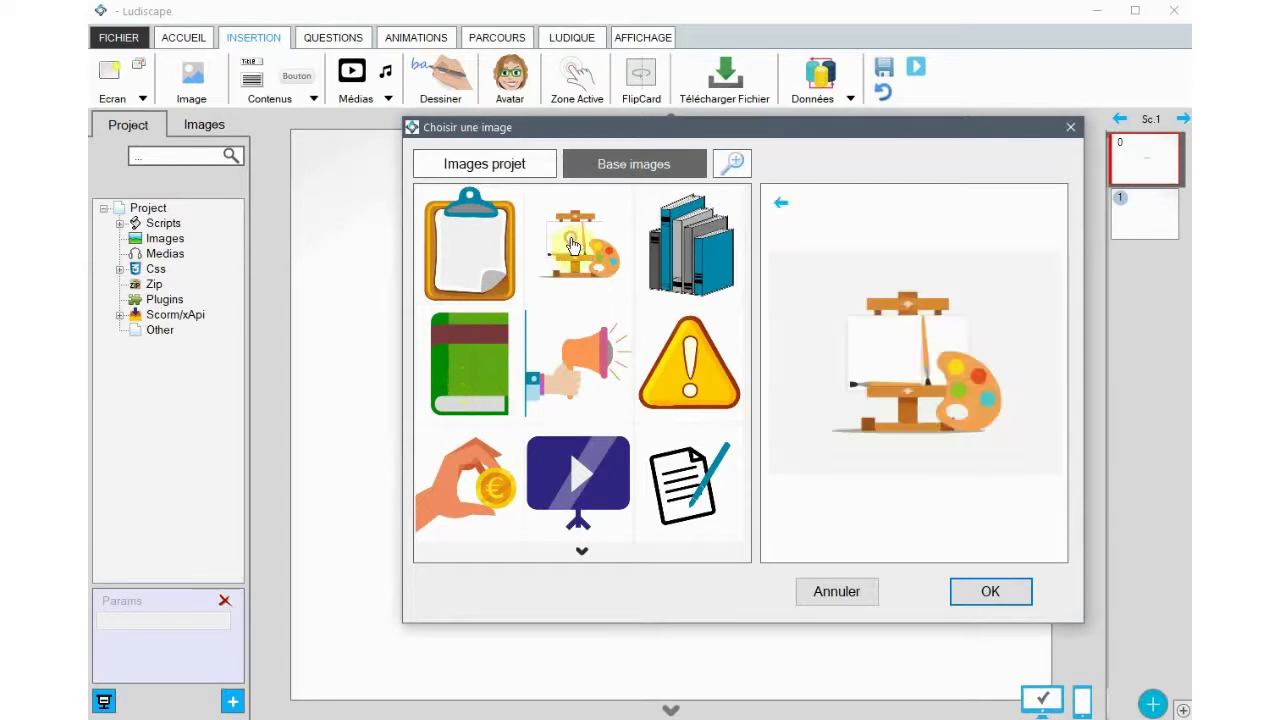
{"action": "left_click", "coordinate": [991, 593]}
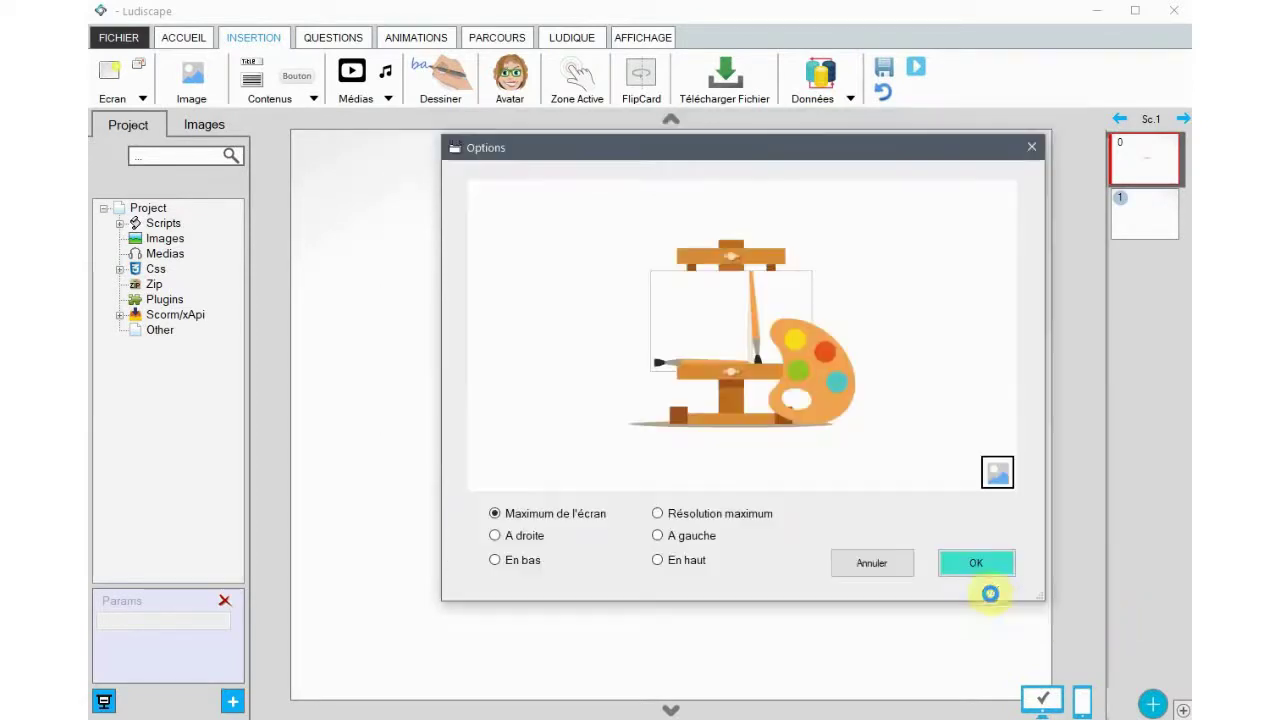
{"action": "left_click", "coordinate": [973, 567]}
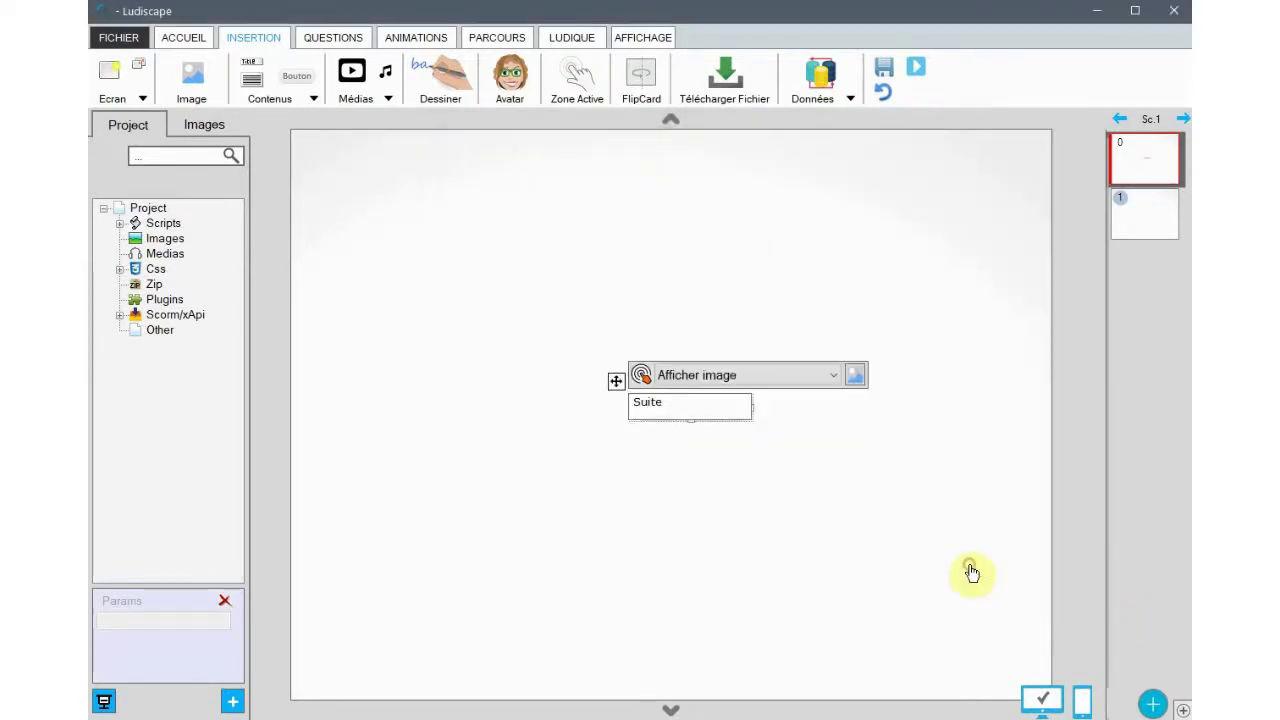
{"action": "left_click", "coordinate": [778, 262]}
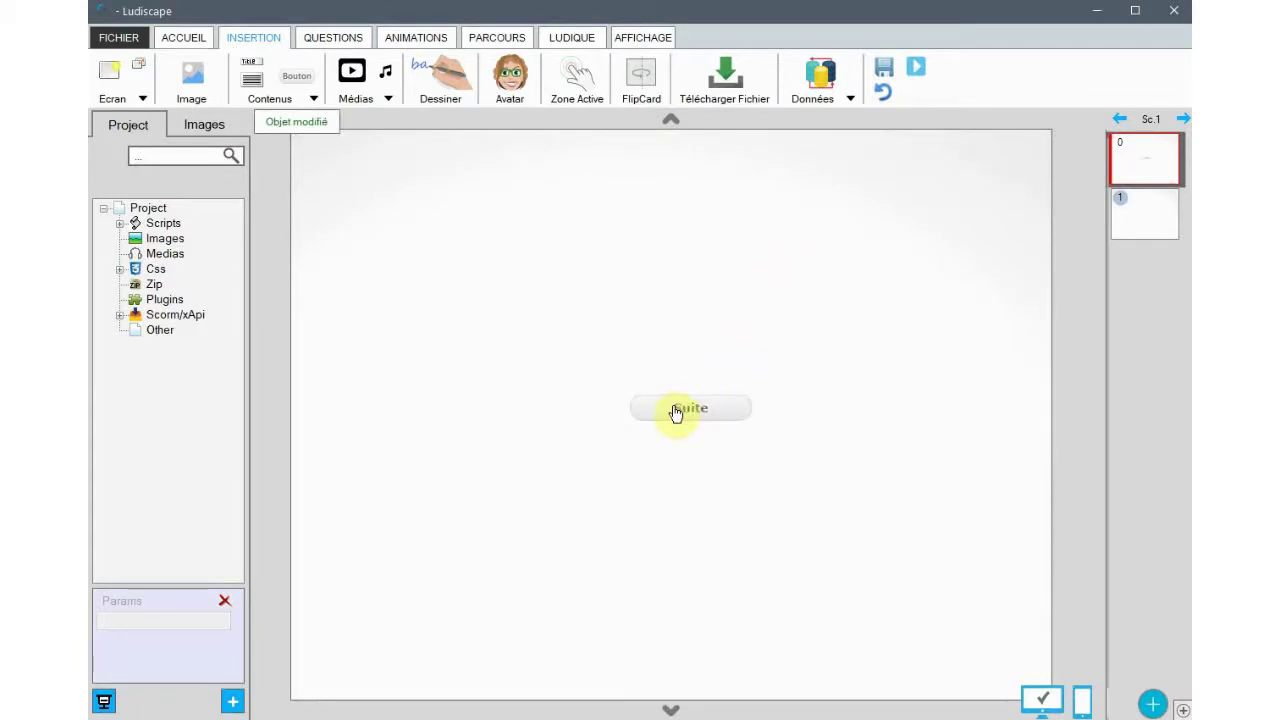
Preview the screen, display the image through the Suite button, and close the image and the preview.
{"action": "left_click", "coordinate": [103, 701]}
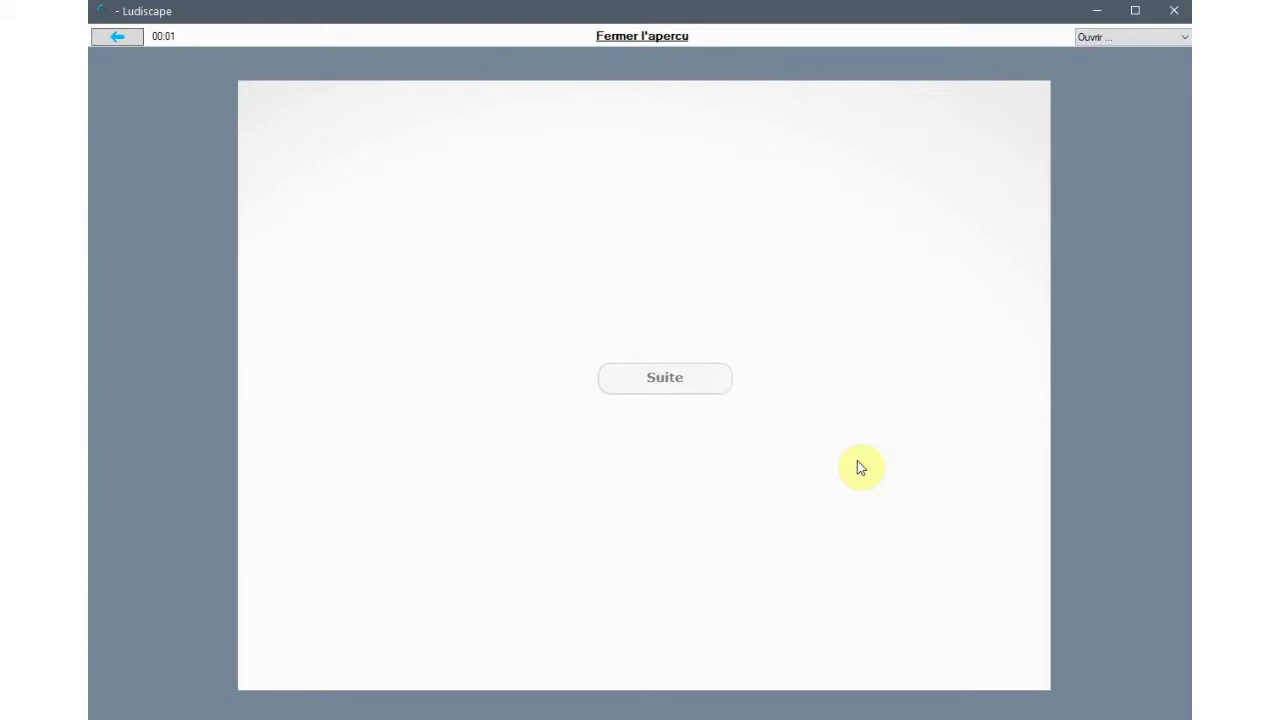
{"action": "left_click", "coordinate": [680, 382]}
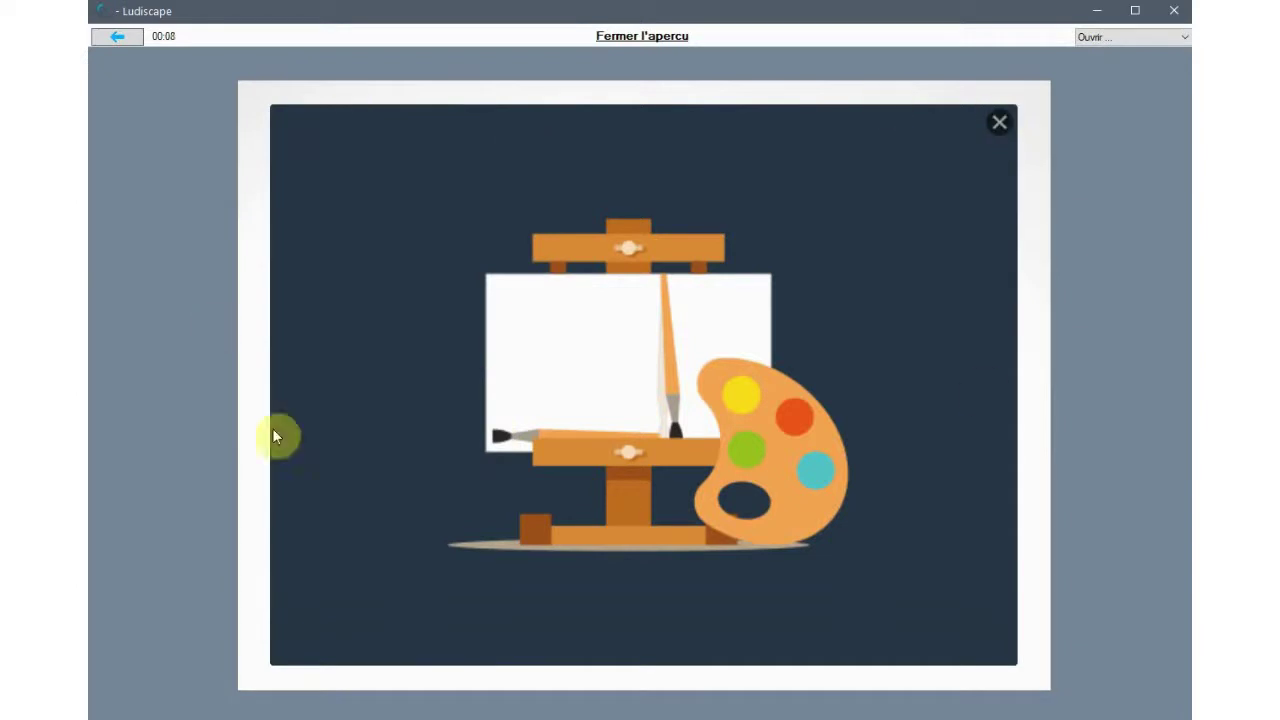
{"action": "left_click", "coordinate": [999, 127]}
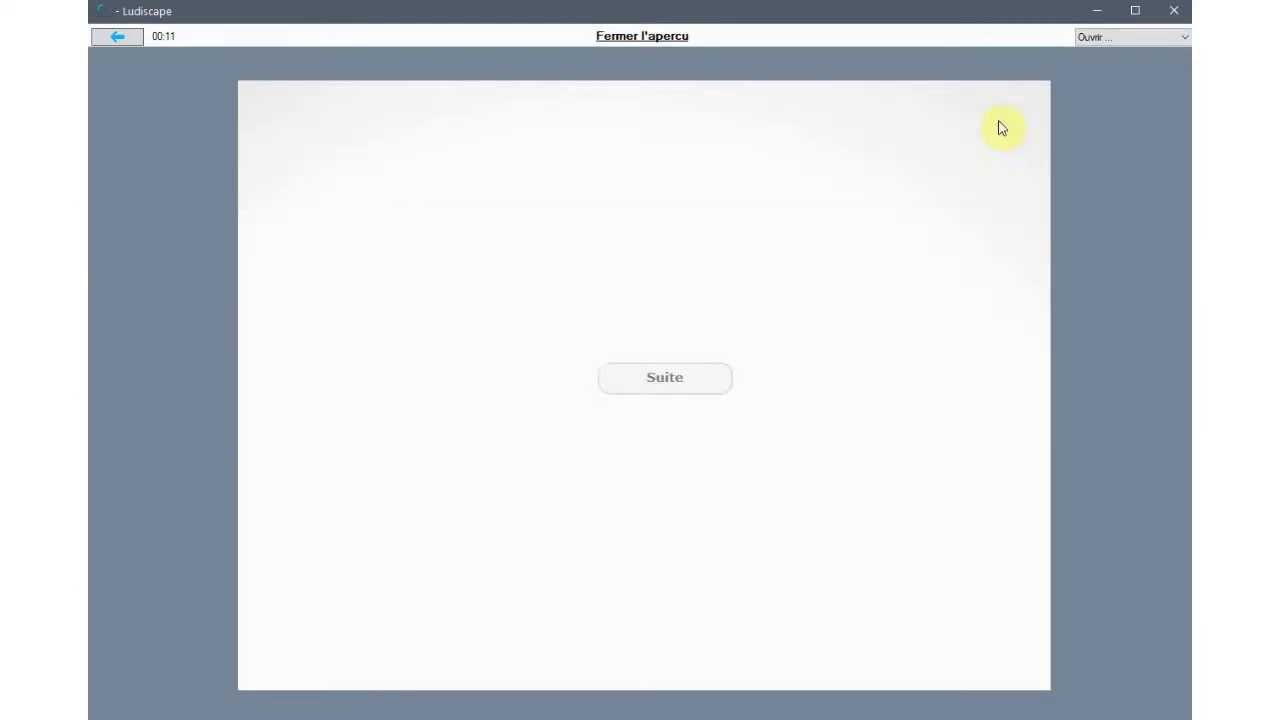
{"action": "left_click", "coordinate": [643, 42]}
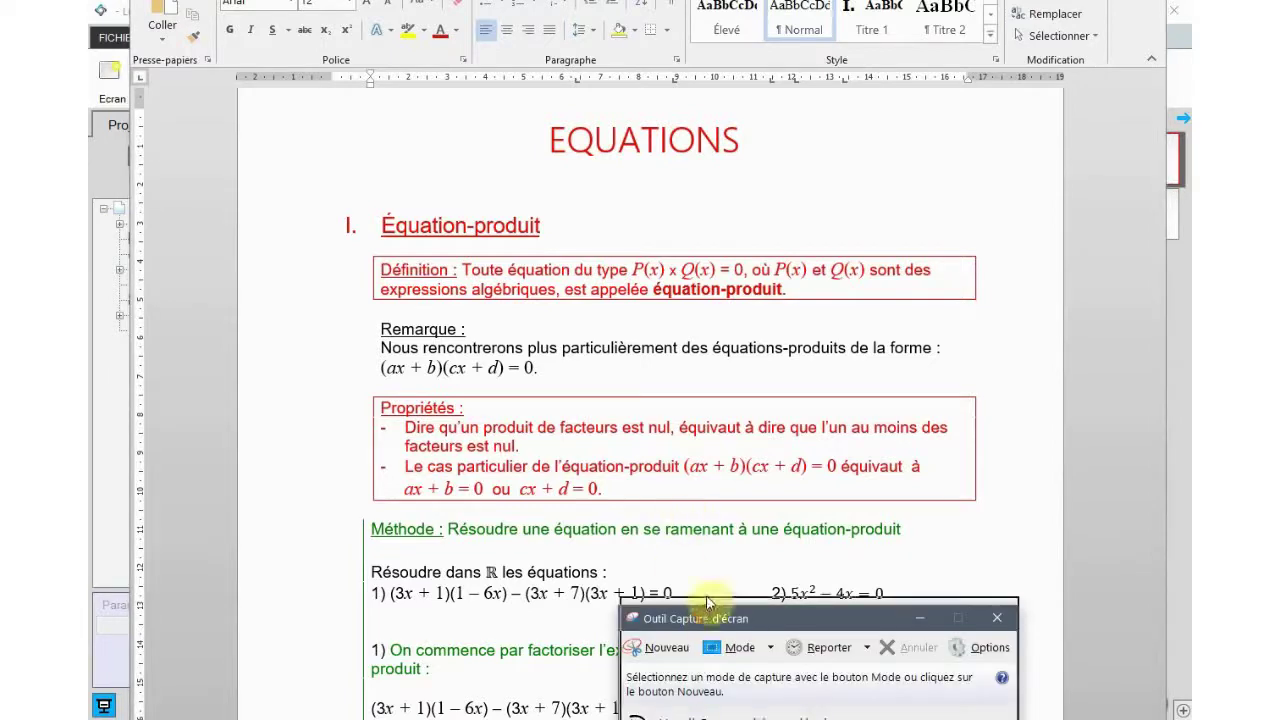
Capture the Équation-produit heading, definition and remark from the EQUATIONS document with Outil Capture d'écran and copy the capture.
{"action": "left_click_drag", "start_coordinate": [733, 622], "coordinate": [1084, 466]}
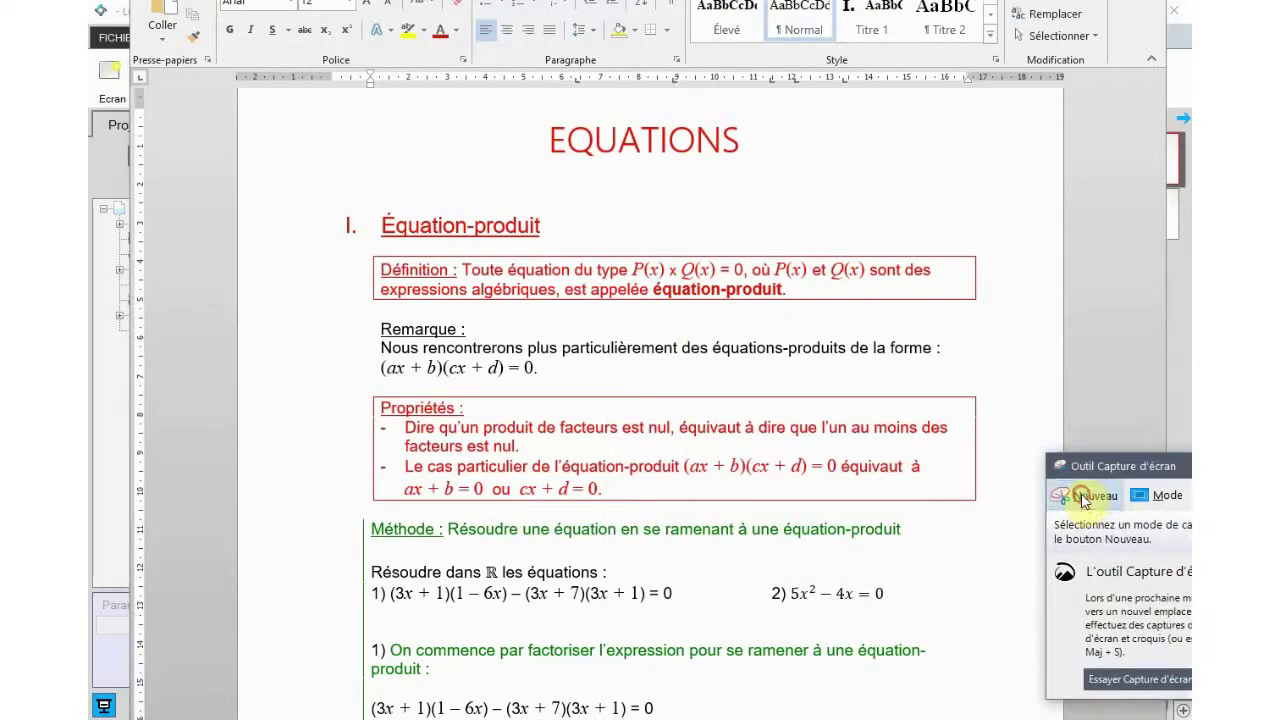
{"action": "left_click", "coordinate": [1088, 496]}
{"action": "left_click_drag", "start_coordinate": [272, 194], "coordinate": [1031, 384]}
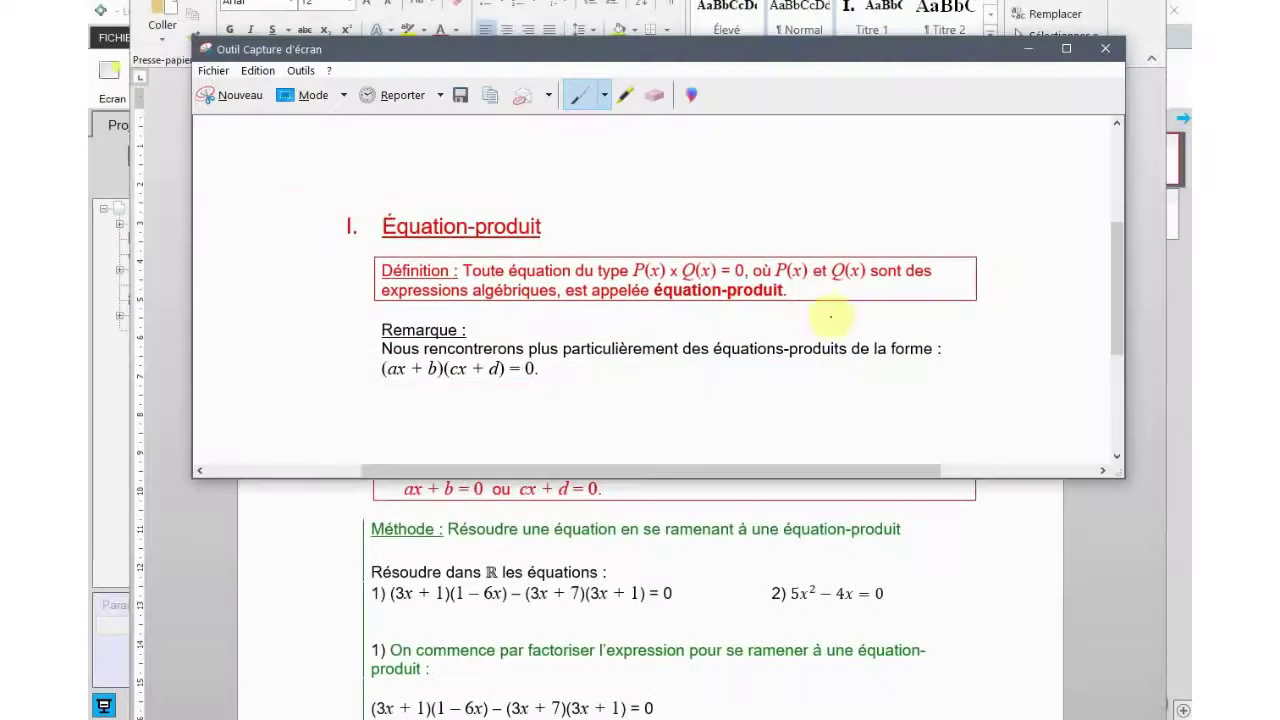
{"action": "left_click", "coordinate": [492, 96]}
{"action": "left_click", "coordinate": [1030, 49]}
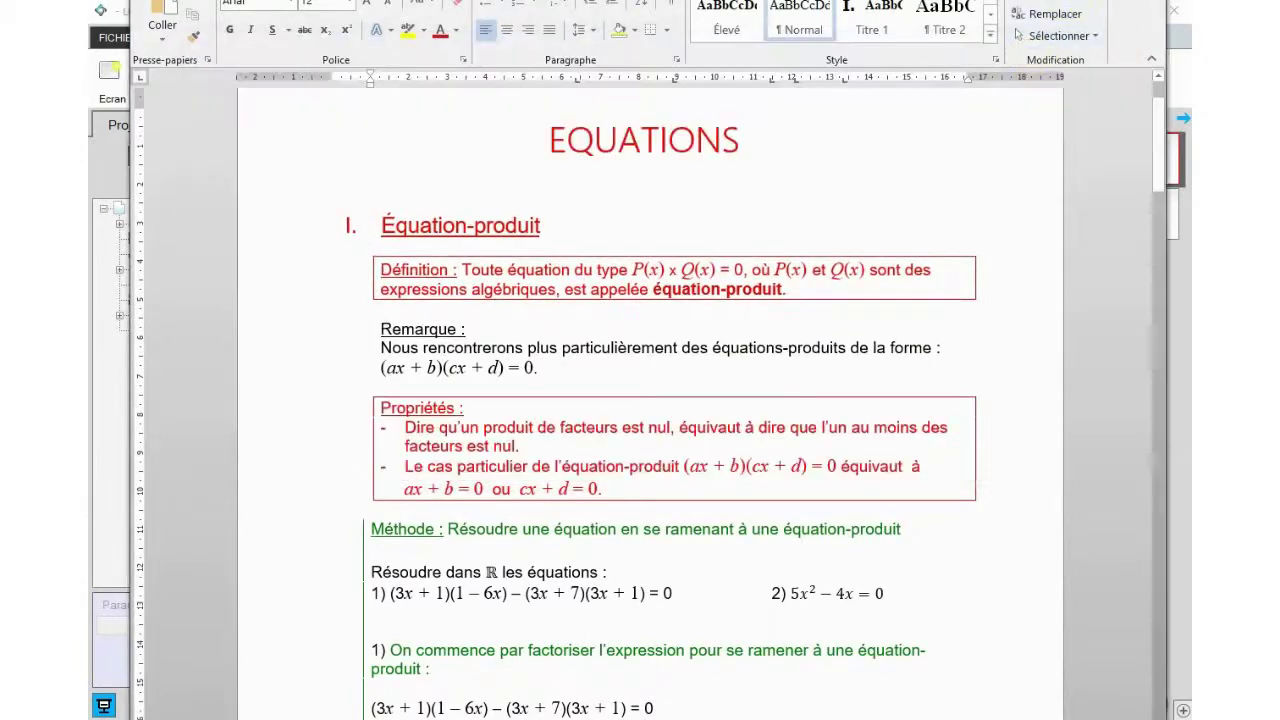
In Ludiscape, paste the captured Équation-produit image onto the screen and move the Suite button slightly down below it.
{"action": "key", "text": "ctrl+v"}
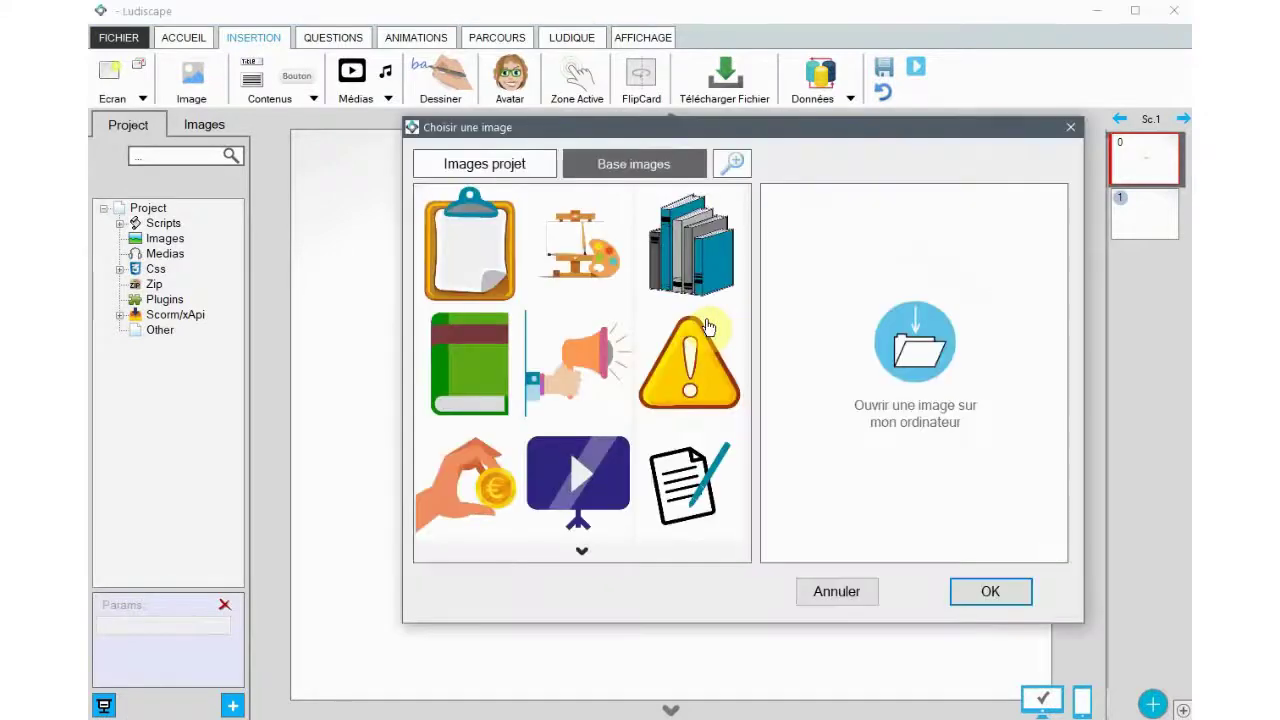
{"action": "left_click", "coordinate": [994, 592]}
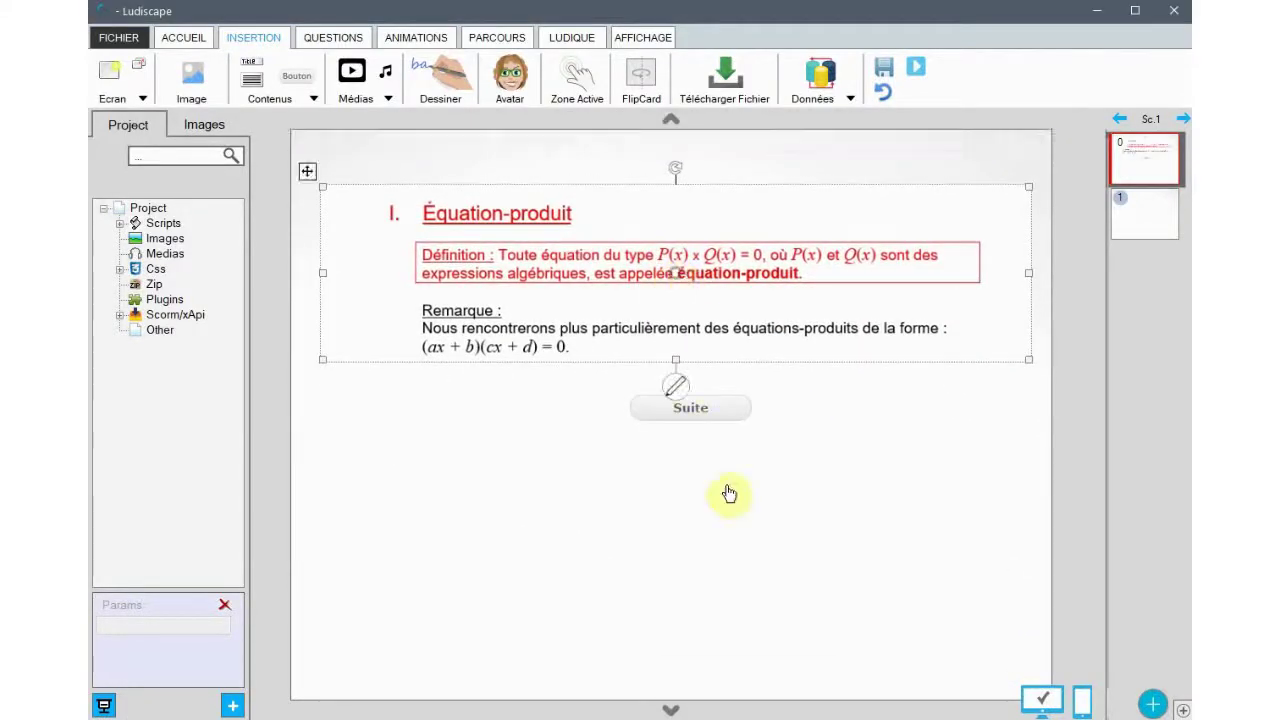
{"action": "left_click", "coordinate": [722, 410]}
{"action": "left_click_drag", "start_coordinate": [614, 380], "coordinate": [615, 400]}
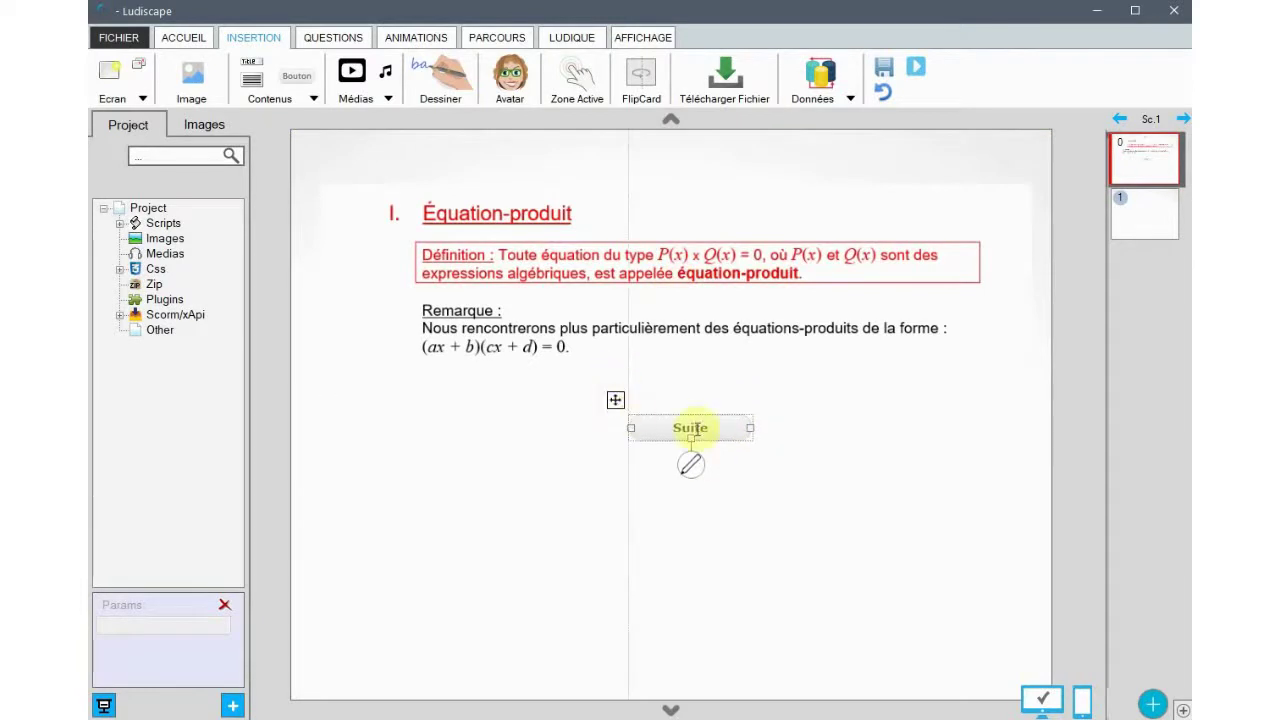
Change the Suite button's displayed image to the Équation-produit capture from the project images, with the En bas display position.
{"action": "double_click", "coordinate": [709, 427]}
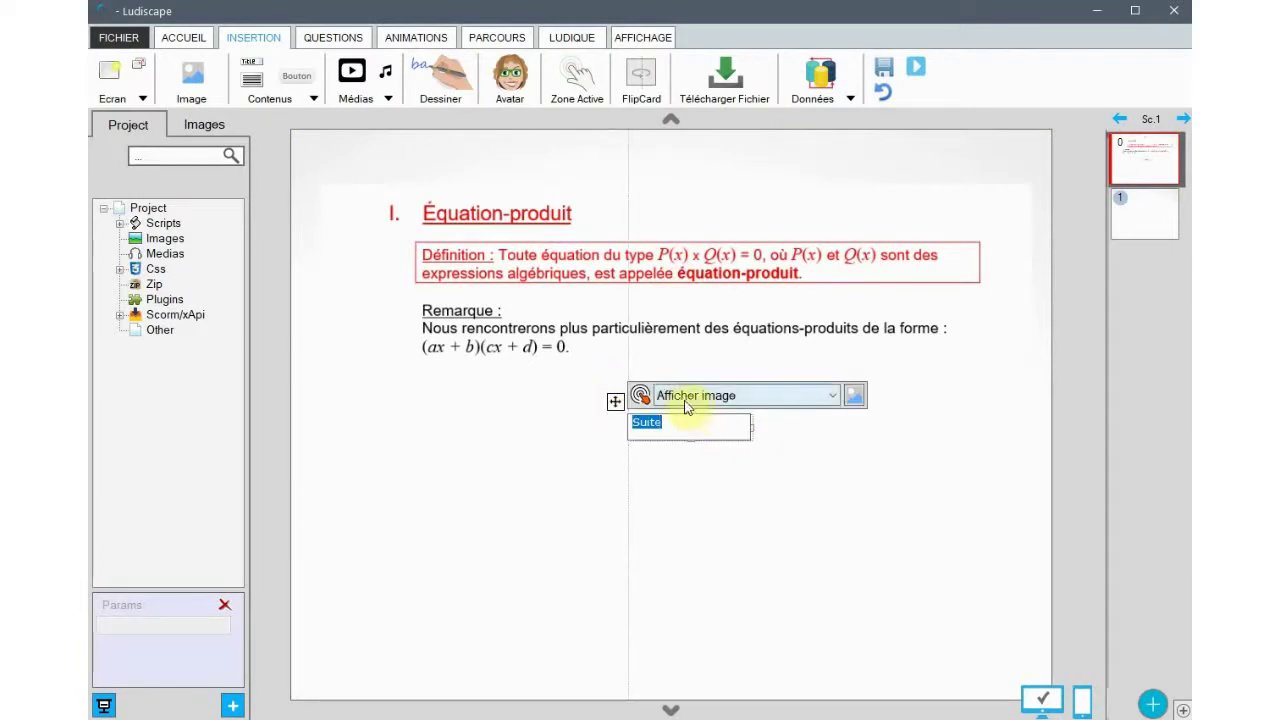
{"action": "left_click", "coordinate": [855, 400]}
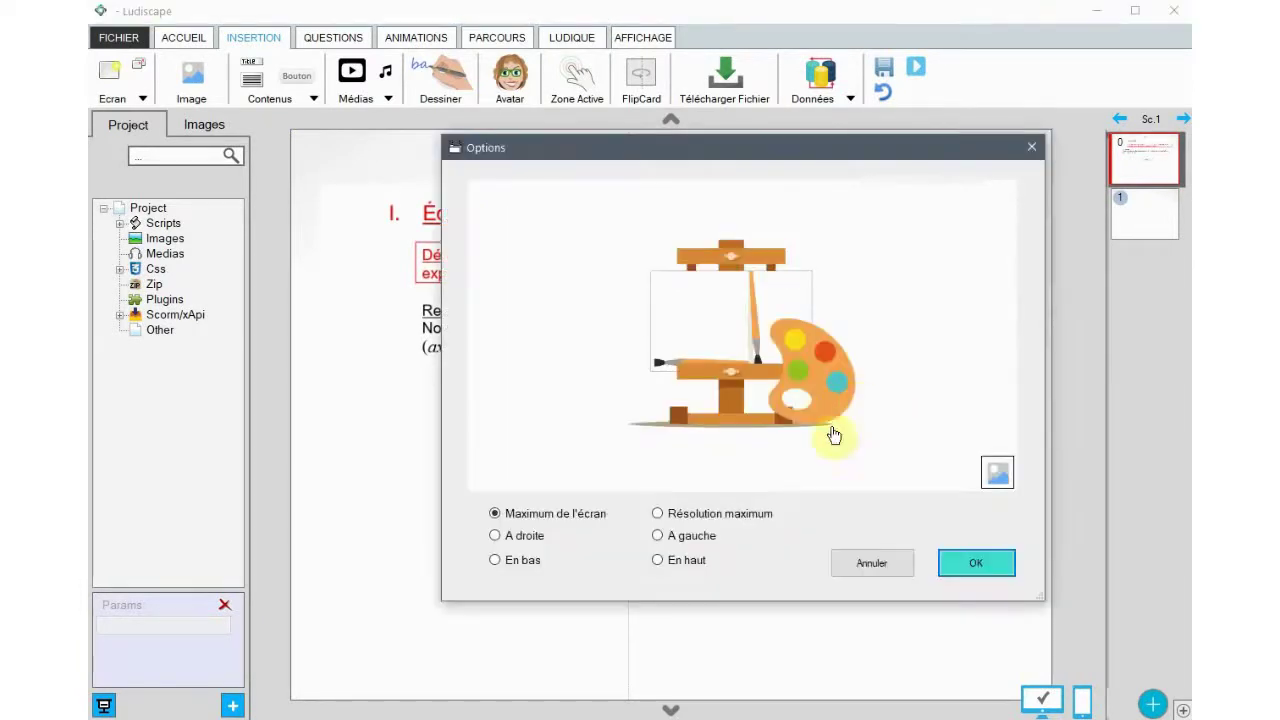
{"action": "left_click", "coordinate": [997, 473]}
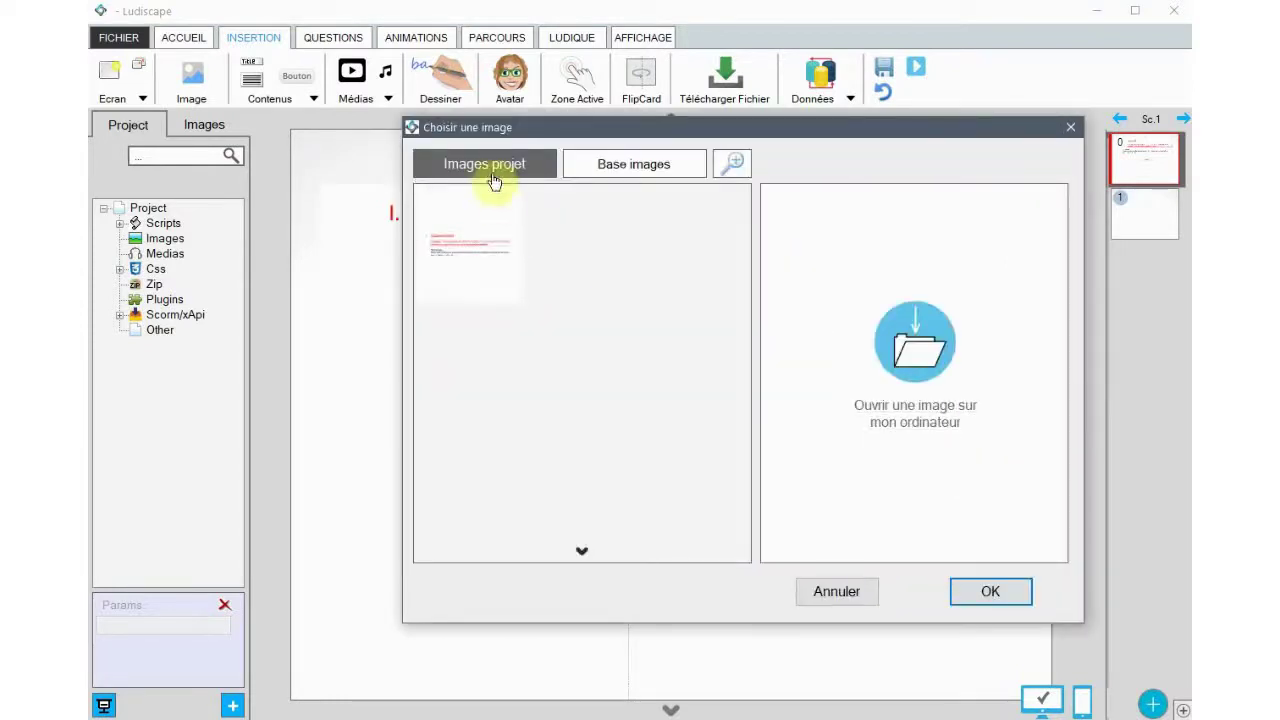
{"action": "left_click", "coordinate": [476, 250]}
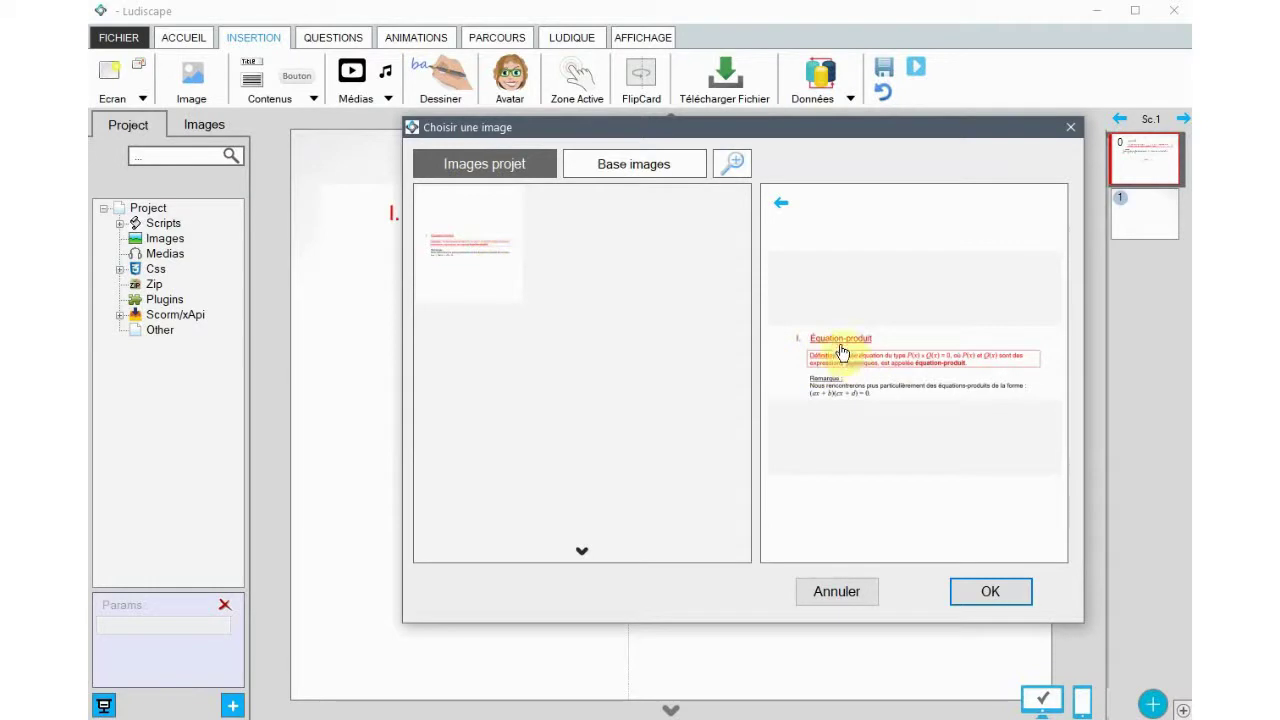
{"action": "left_click", "coordinate": [992, 596]}
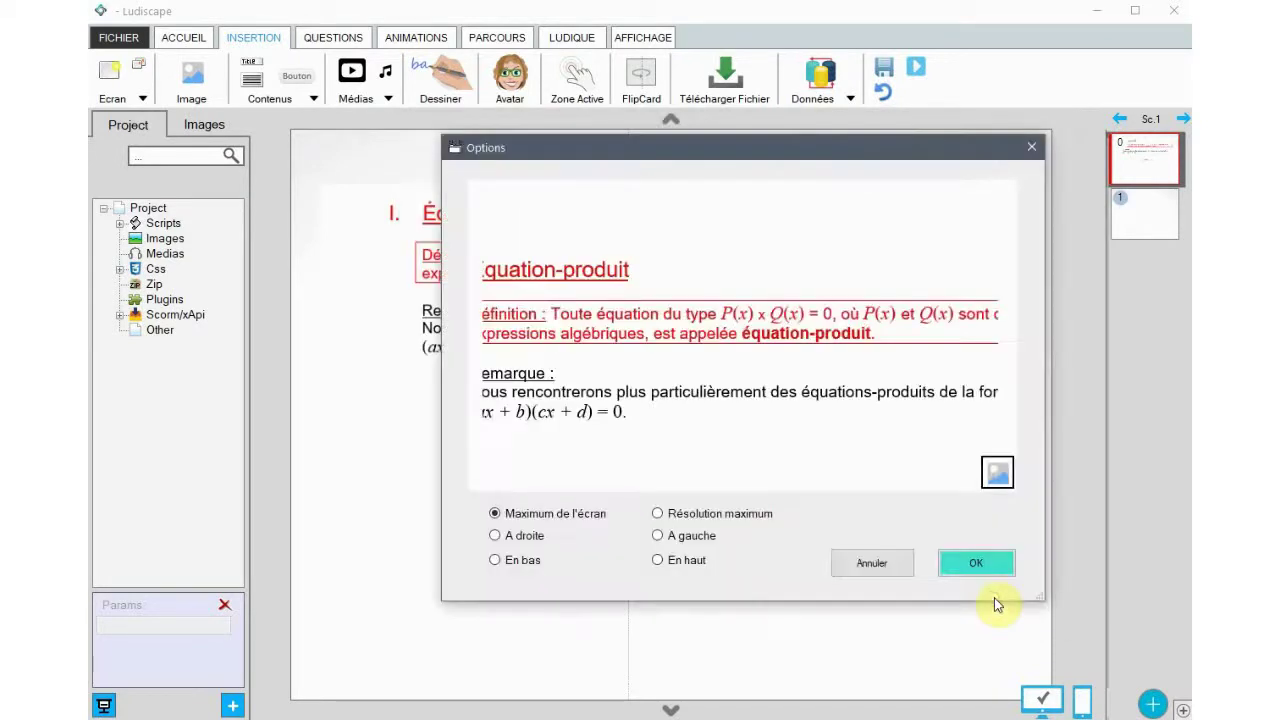
{"action": "left_click", "coordinate": [495, 562]}
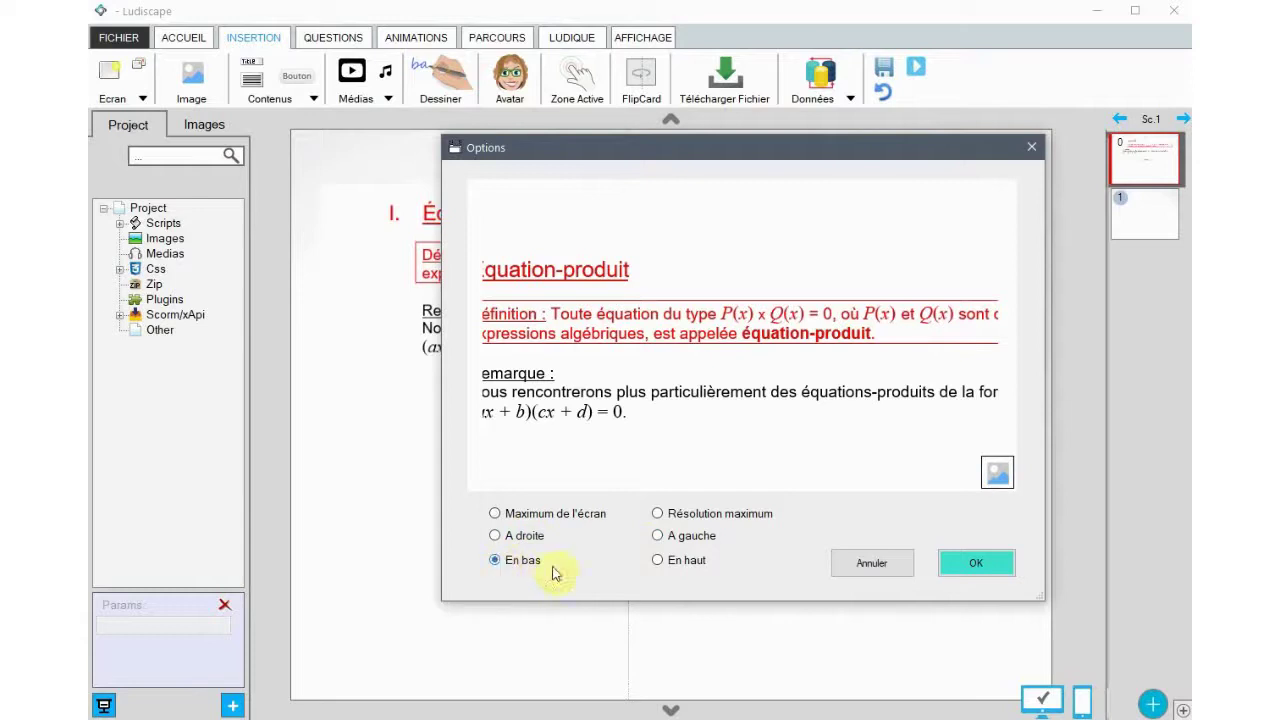
{"action": "left_click", "coordinate": [975, 570]}
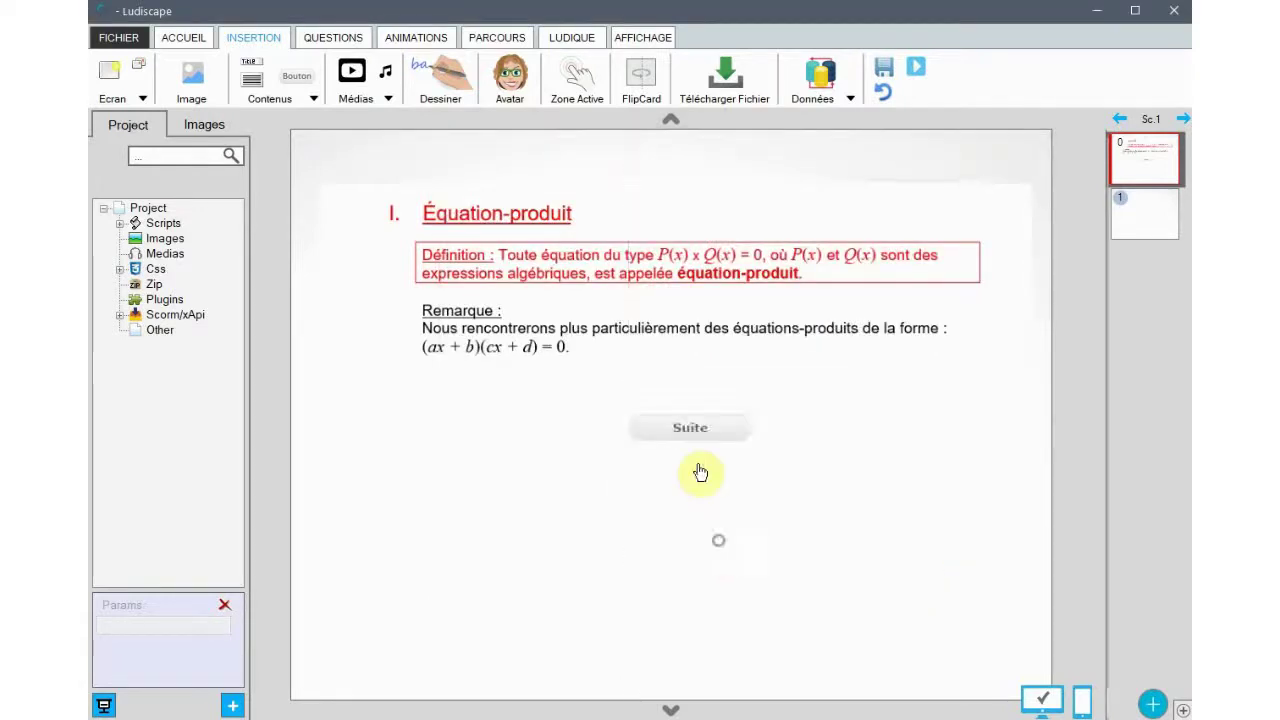
Delete the pasted Équation-produit image from the screen, keeping the Suite button.
{"action": "left_click", "coordinate": [652, 262]}
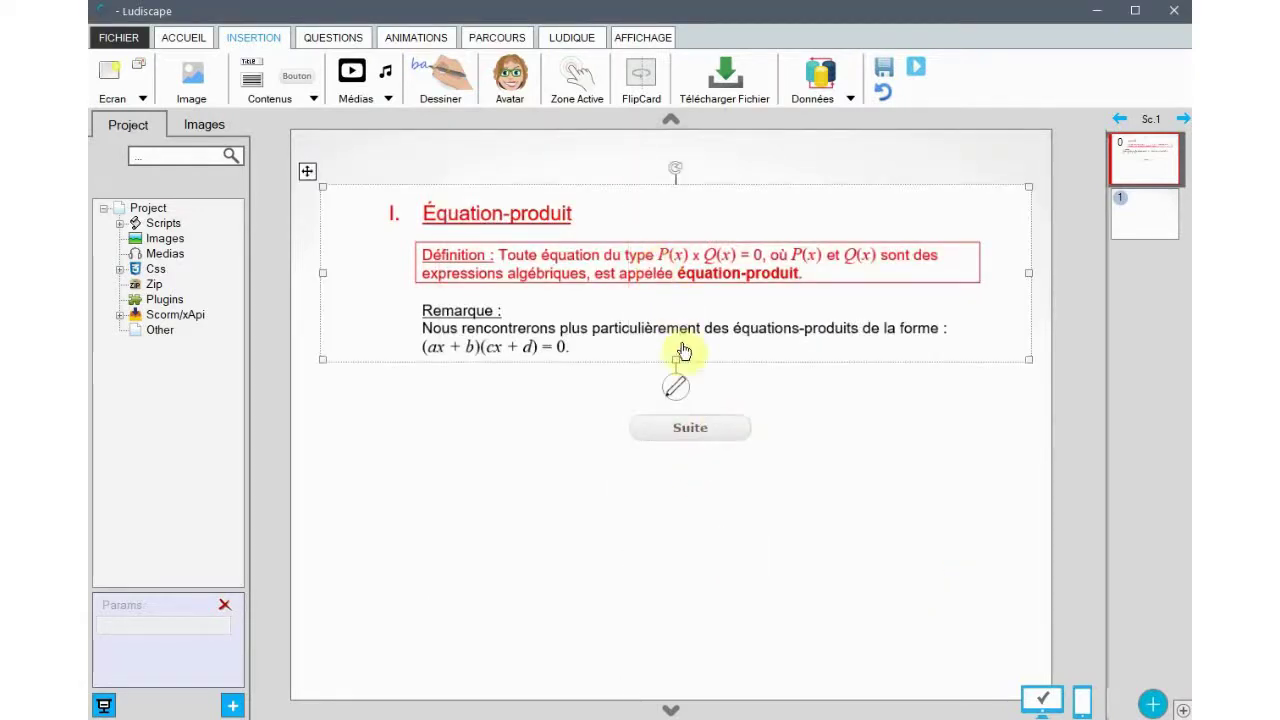
{"action": "left_click", "coordinate": [704, 389]}
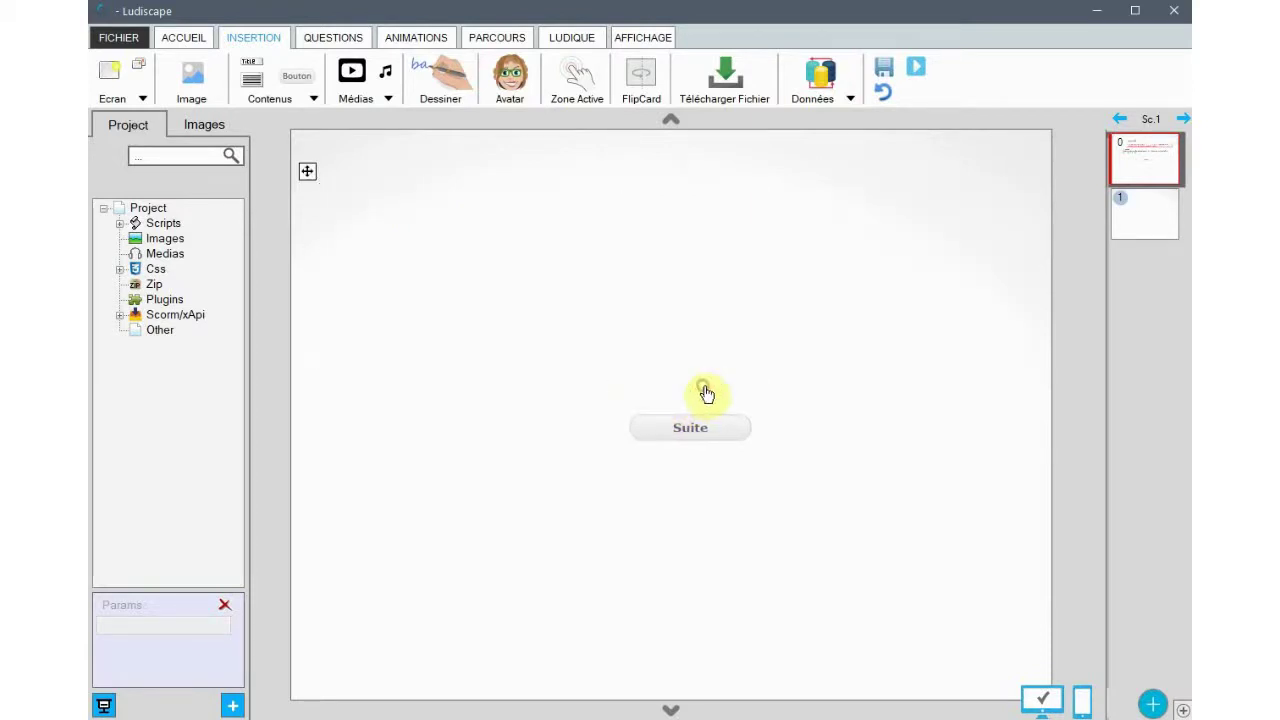
Preview the screen and test the Suite button by opening and closing the Équation-produit image twice.
{"action": "left_click", "coordinate": [186, 42]}
{"action": "left_click", "coordinate": [574, 71]}
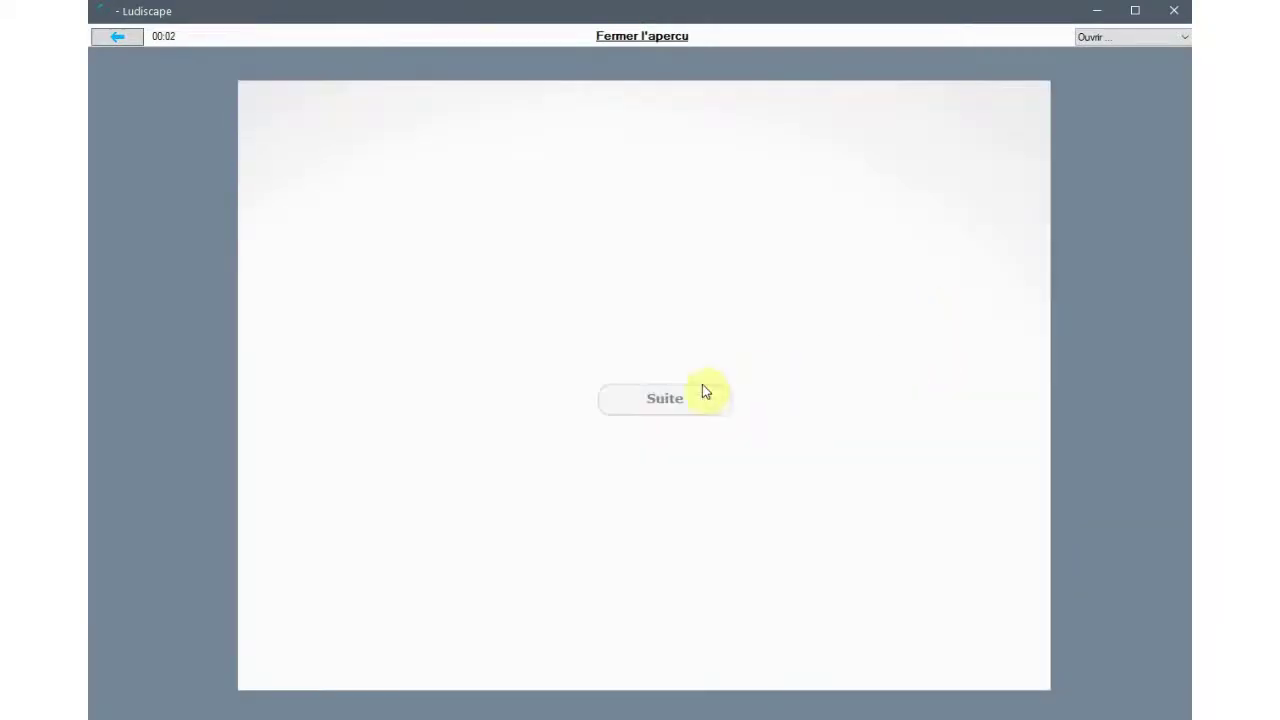
{"action": "left_click", "coordinate": [666, 400]}
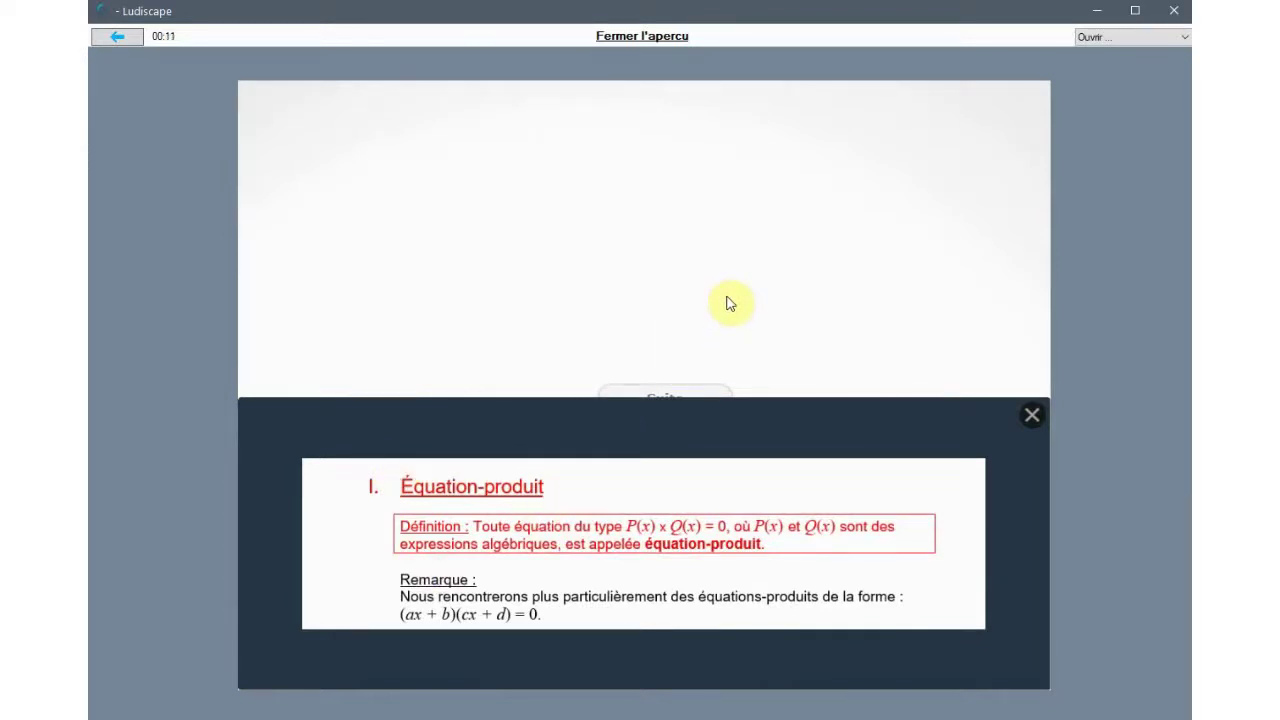
{"action": "left_click", "coordinate": [1032, 415]}
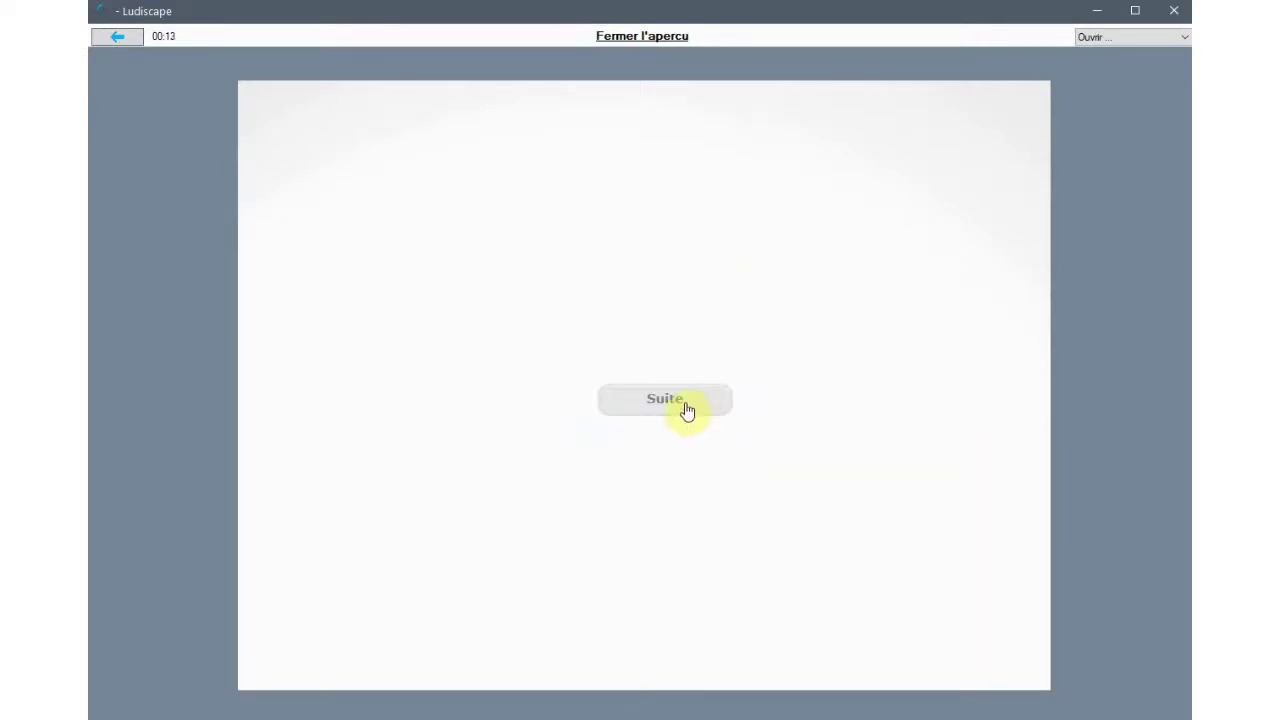
{"action": "left_click", "coordinate": [686, 405]}
{"action": "left_click", "coordinate": [1031, 420]}
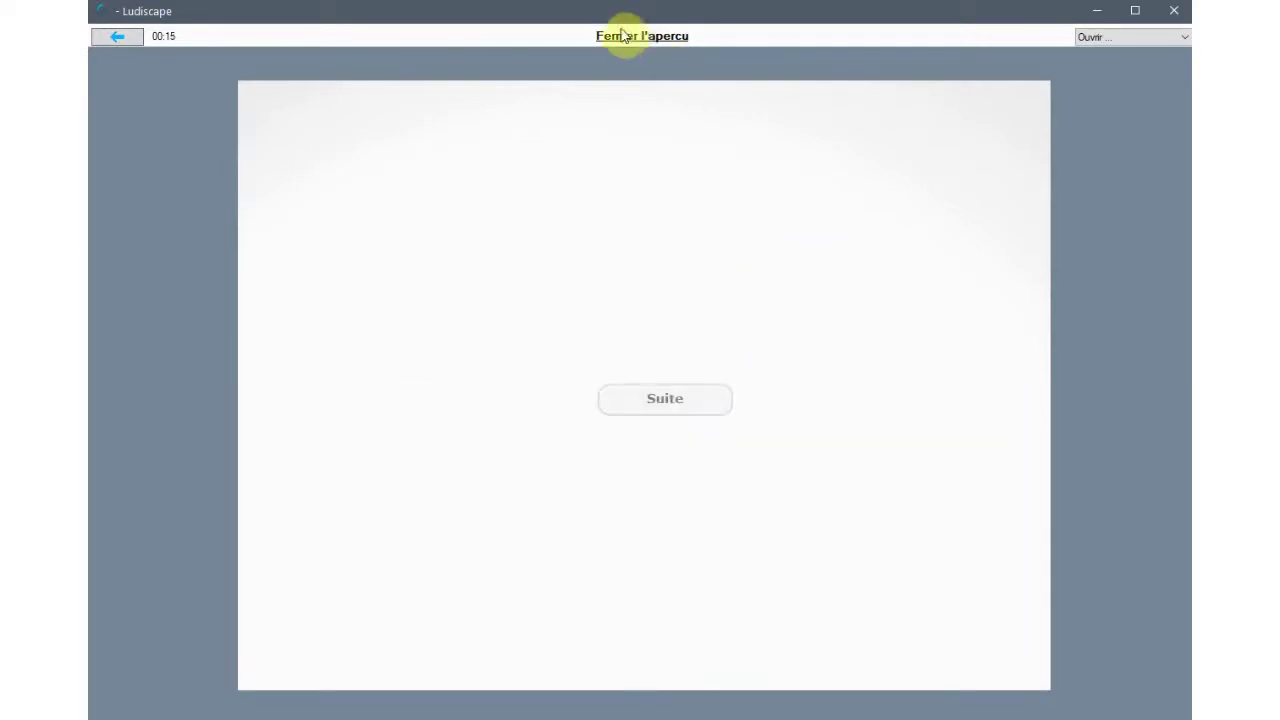
Close the preview and move the Suite button down to the lower part of the screen.
{"action": "left_click", "coordinate": [616, 36]}
{"action": "left_click", "coordinate": [680, 432]}
{"action": "left_click_drag", "start_coordinate": [605, 412], "coordinate": [582, 515]}
Insert a Qcm multiple-choice question above the Suite button, keeping the default text "Question" for its heading.
{"action": "left_click", "coordinate": [253, 38]}
{"action": "left_click", "coordinate": [333, 38]}
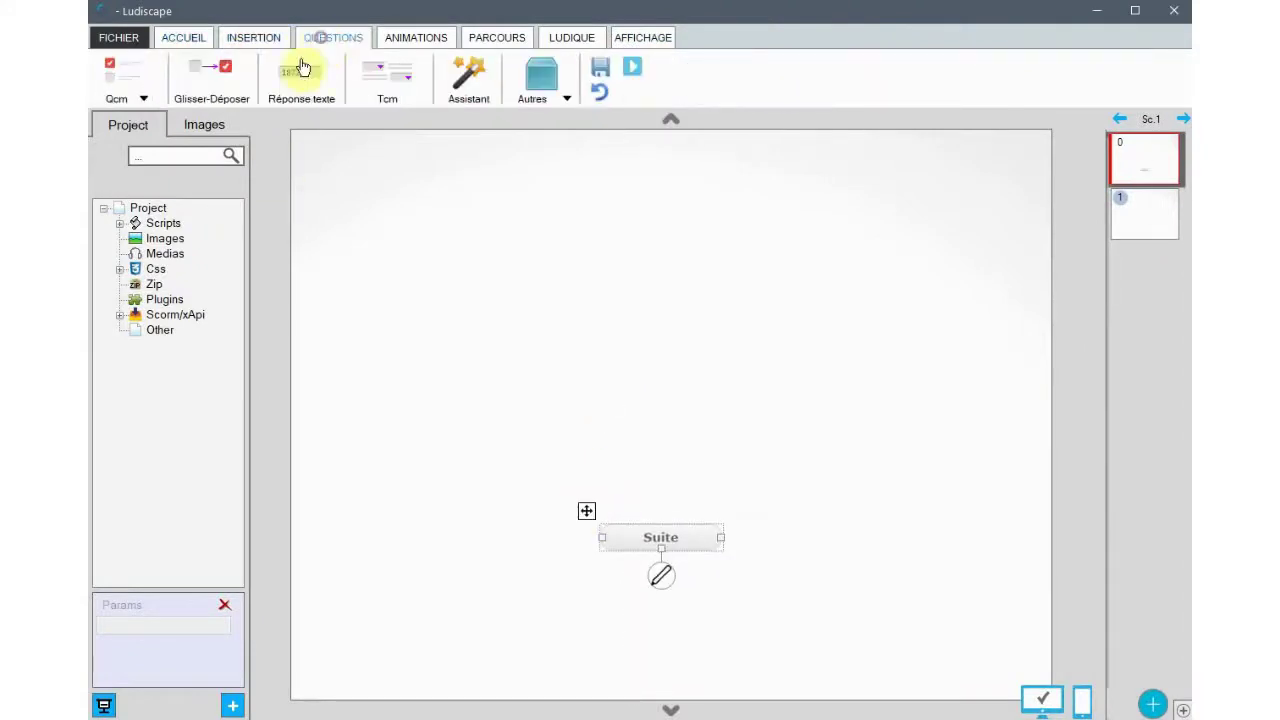
{"action": "left_click", "coordinate": [141, 108]}
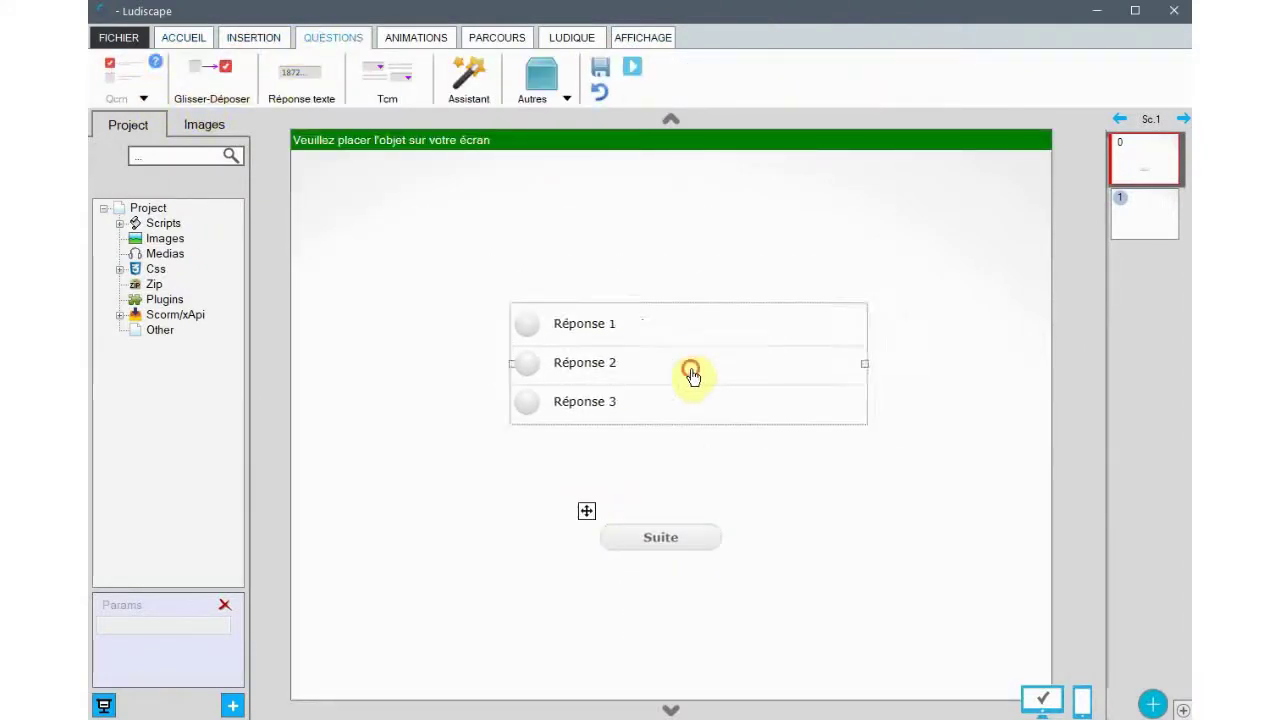
{"action": "left_click", "coordinate": [691, 369]}
{"action": "double_click", "coordinate": [601, 232]}
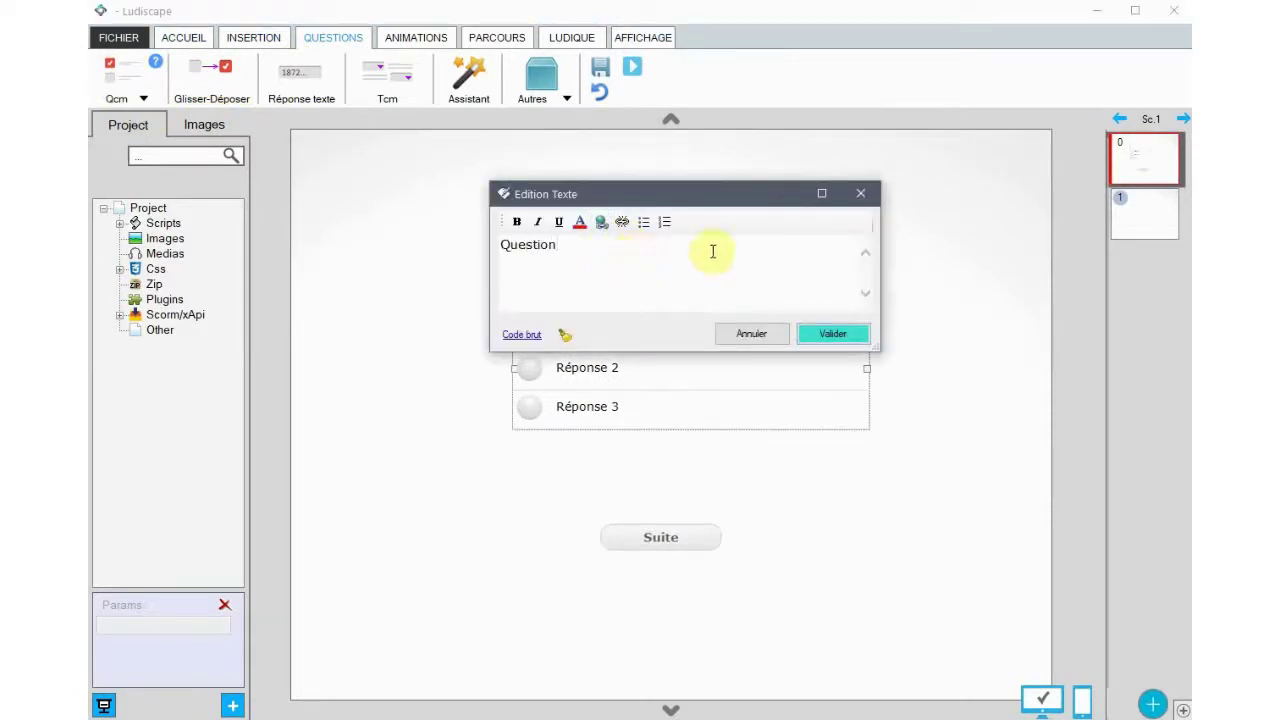
{"action": "left_click", "coordinate": [833, 334]}
Mark Réponse 2 as the correct answer of the multiple-choice question.
{"action": "left_click", "coordinate": [572, 356]}
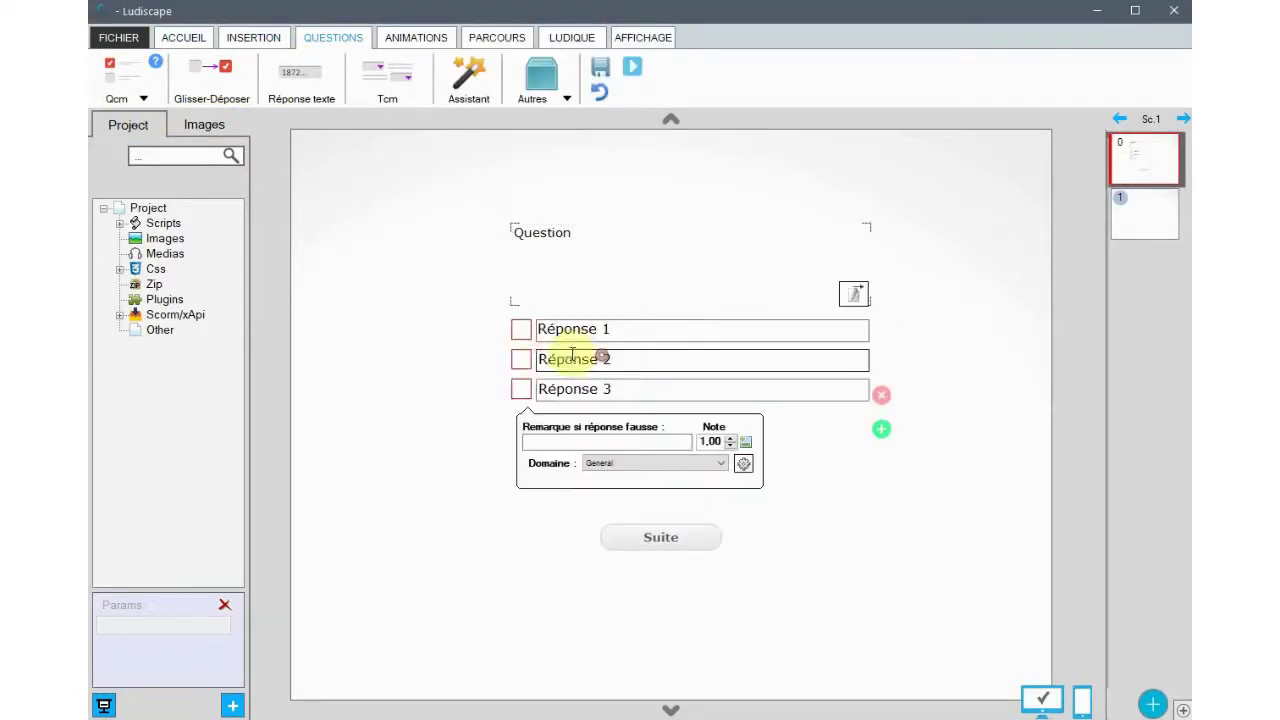
{"action": "left_click", "coordinate": [520, 359]}
{"action": "left_click", "coordinate": [986, 386]}
Move the Question text up near the screen's upper edge and raise the answer block to sit just beneath it.
{"action": "left_click", "coordinate": [592, 244]}
{"action": "left_click_drag", "start_coordinate": [497, 208], "coordinate": [497, 143]}
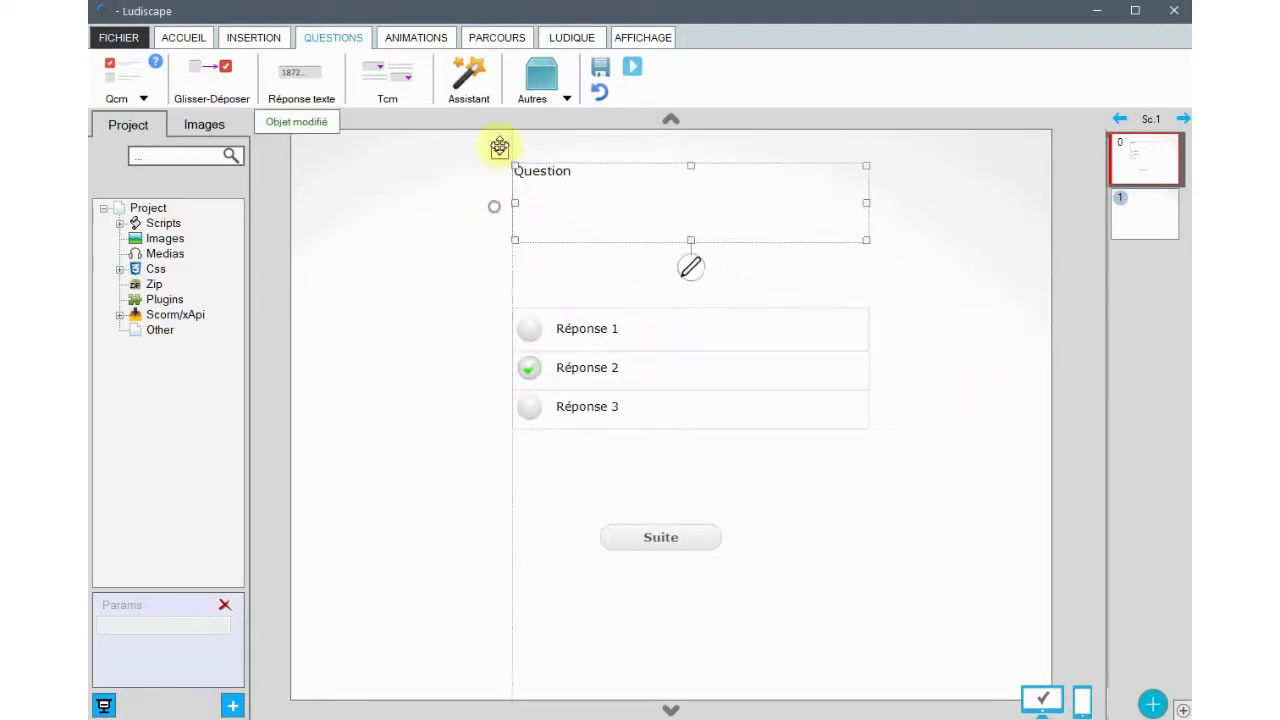
{"action": "left_click", "coordinate": [580, 340]}
{"action": "left_click_drag", "start_coordinate": [500, 325], "coordinate": [499, 254]}
{"action": "left_click", "coordinate": [551, 190]}
{"action": "left_click", "coordinate": [563, 429]}
Preview the question screen and test the Suite button by opening the Équation-produit image below the answers.
{"action": "left_click", "coordinate": [671, 535]}
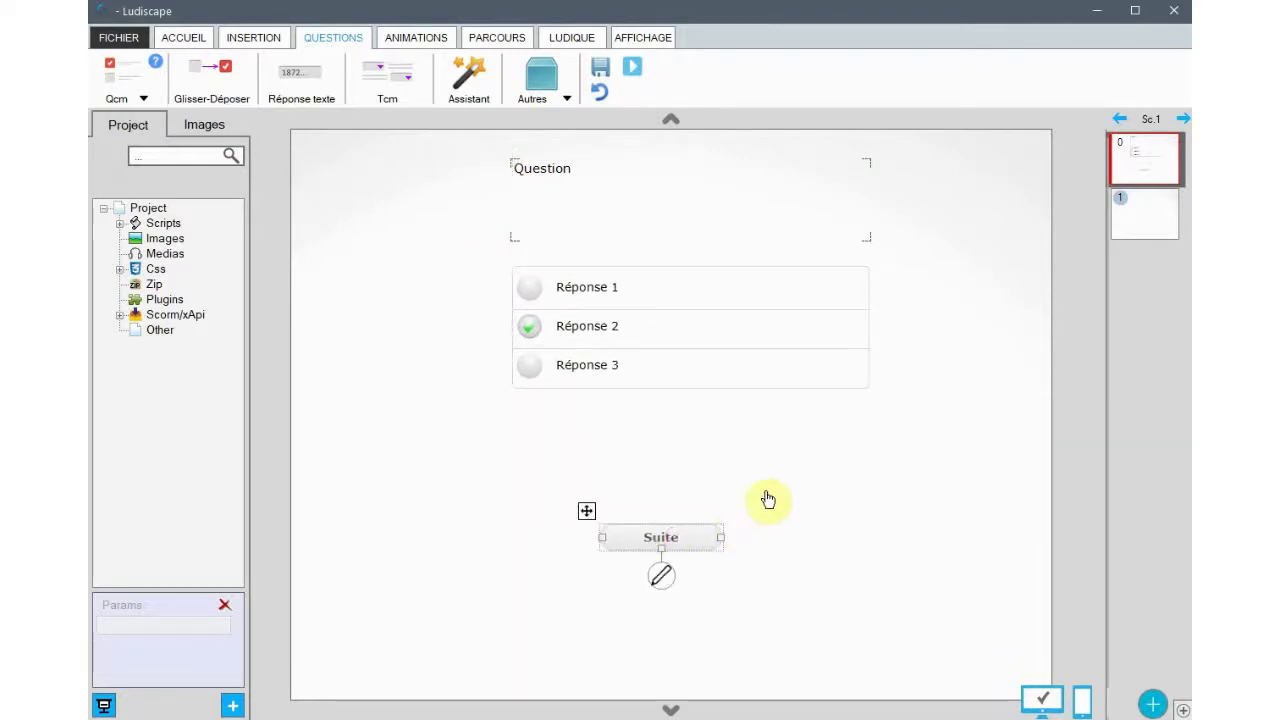
{"action": "left_click", "coordinate": [710, 482]}
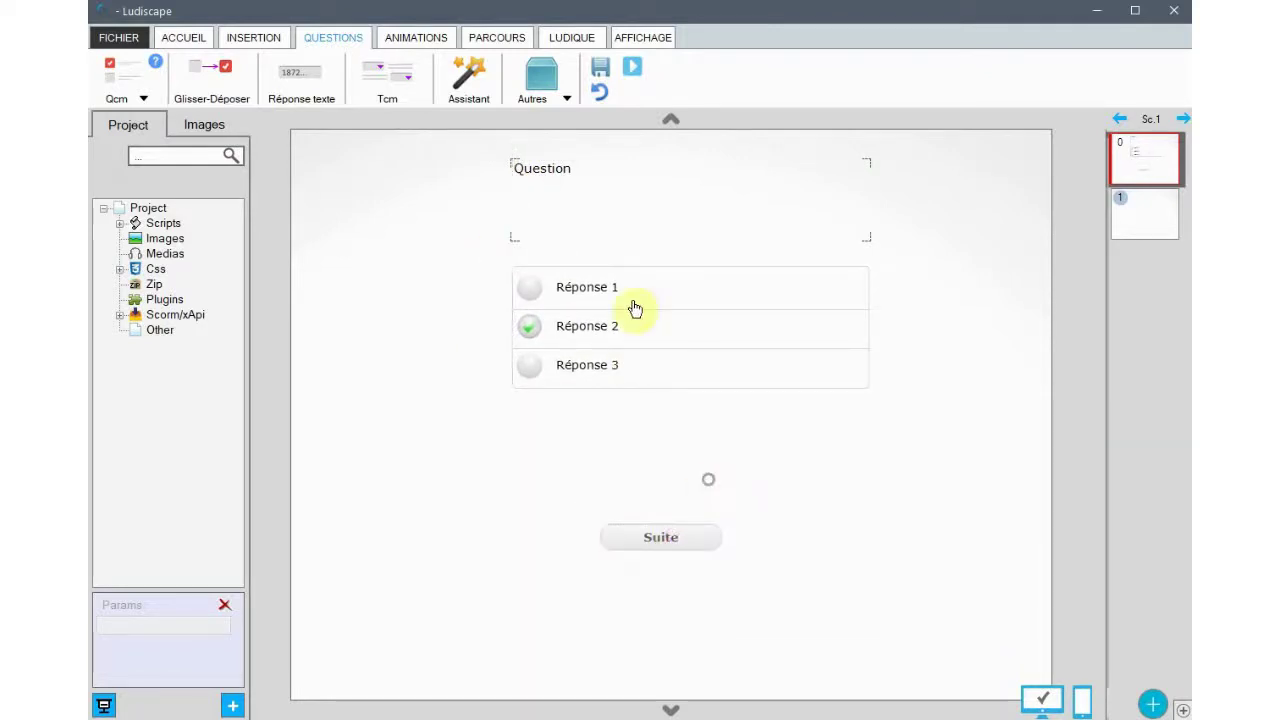
{"action": "left_click", "coordinate": [104, 707]}
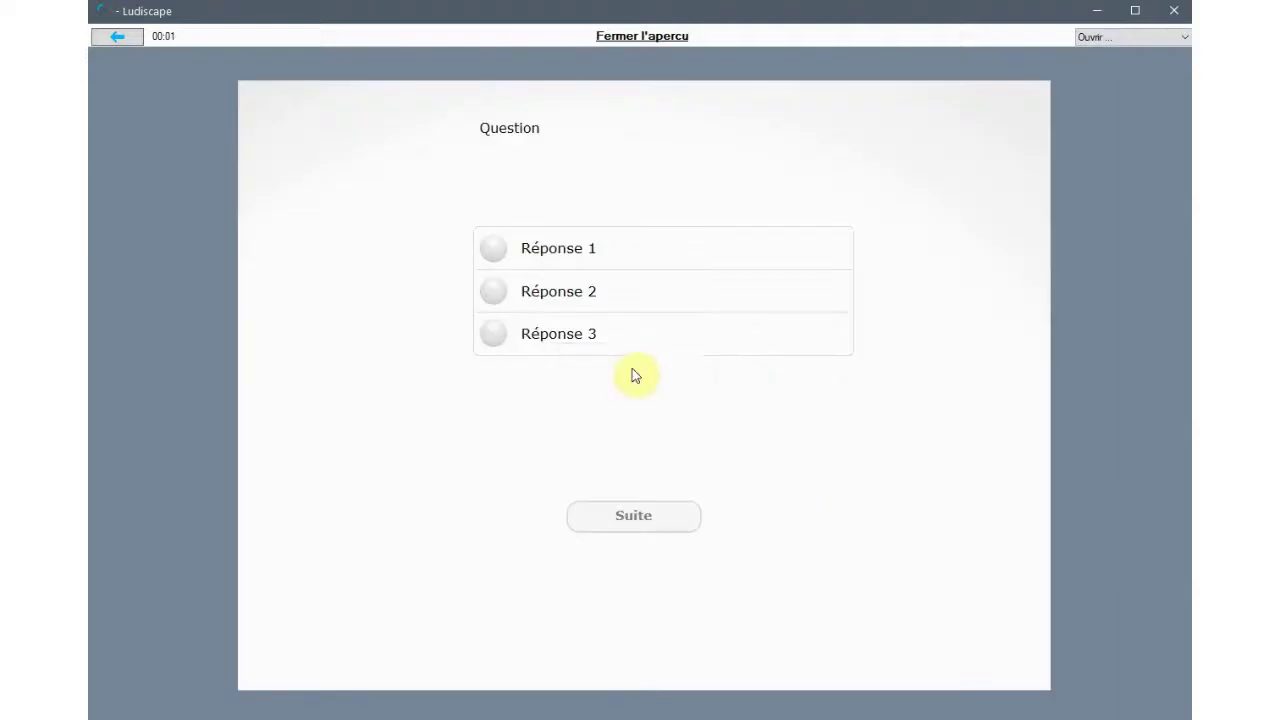
{"action": "left_click", "coordinate": [657, 529]}
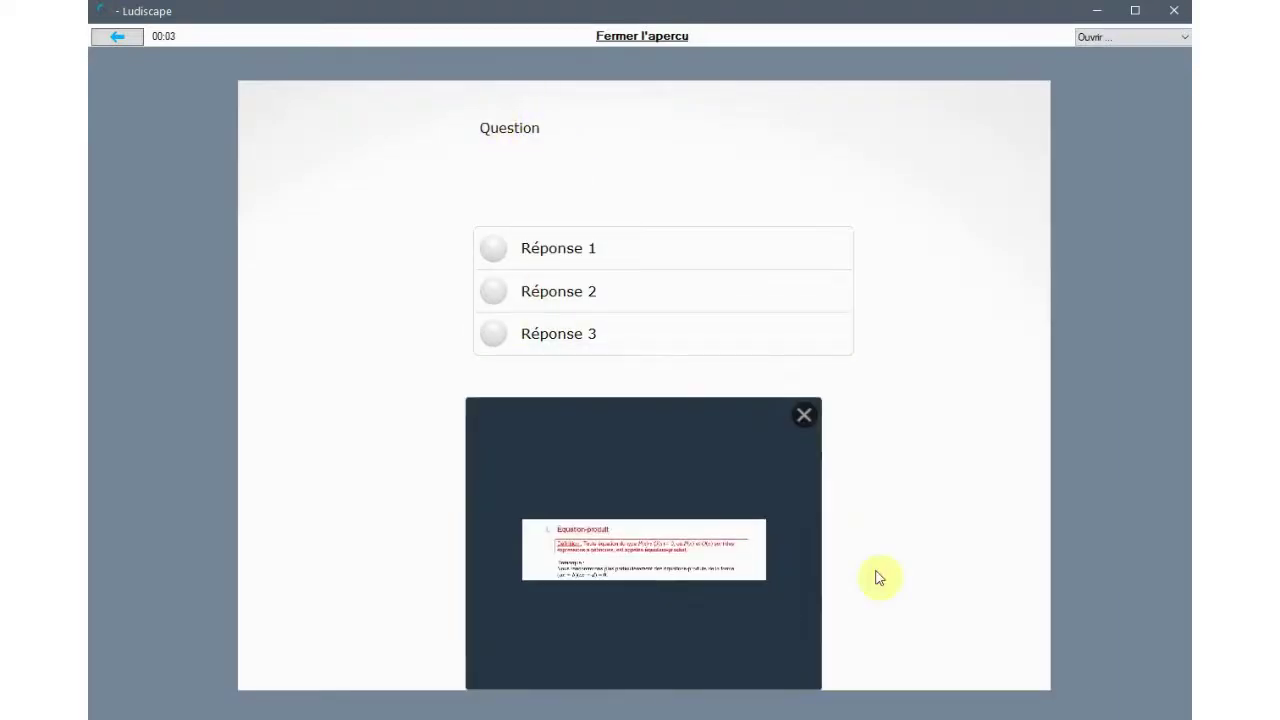